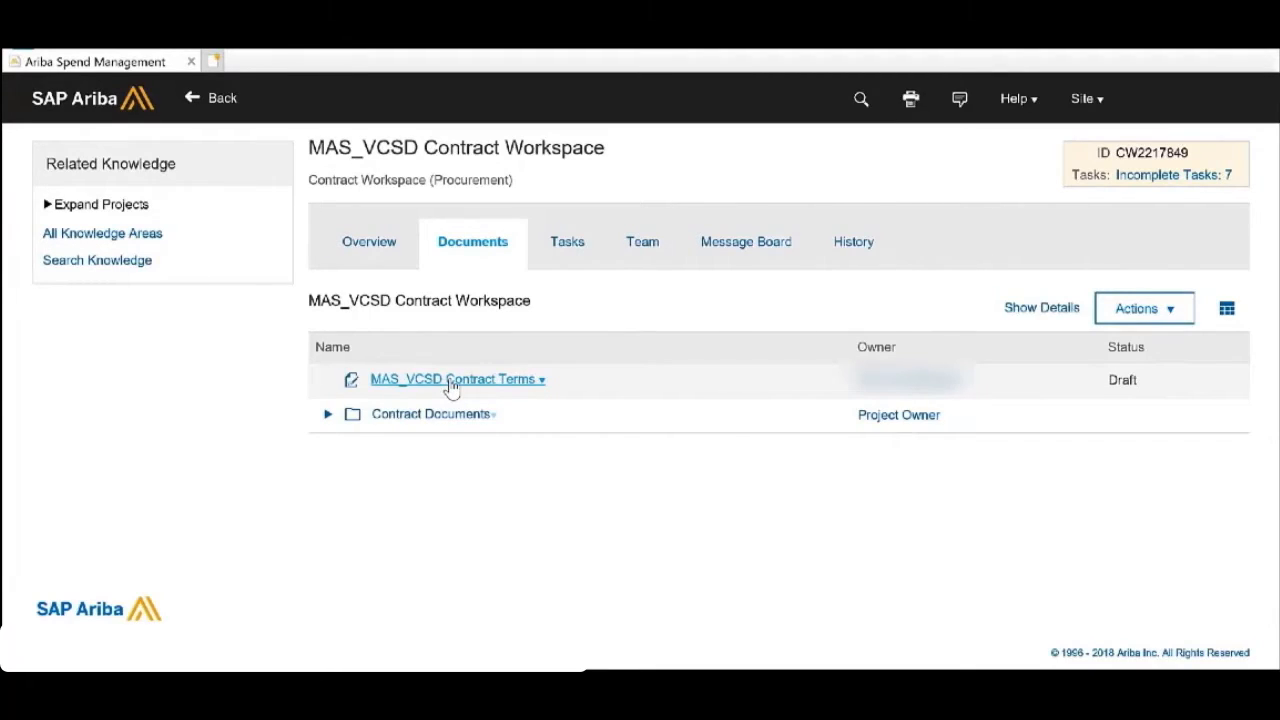
# Step: Open the MAS_VCSD Contract Terms and set the contract type to Item Level, with Is Blanket Purchase Order set to No
pyautogui.click(352, 387)
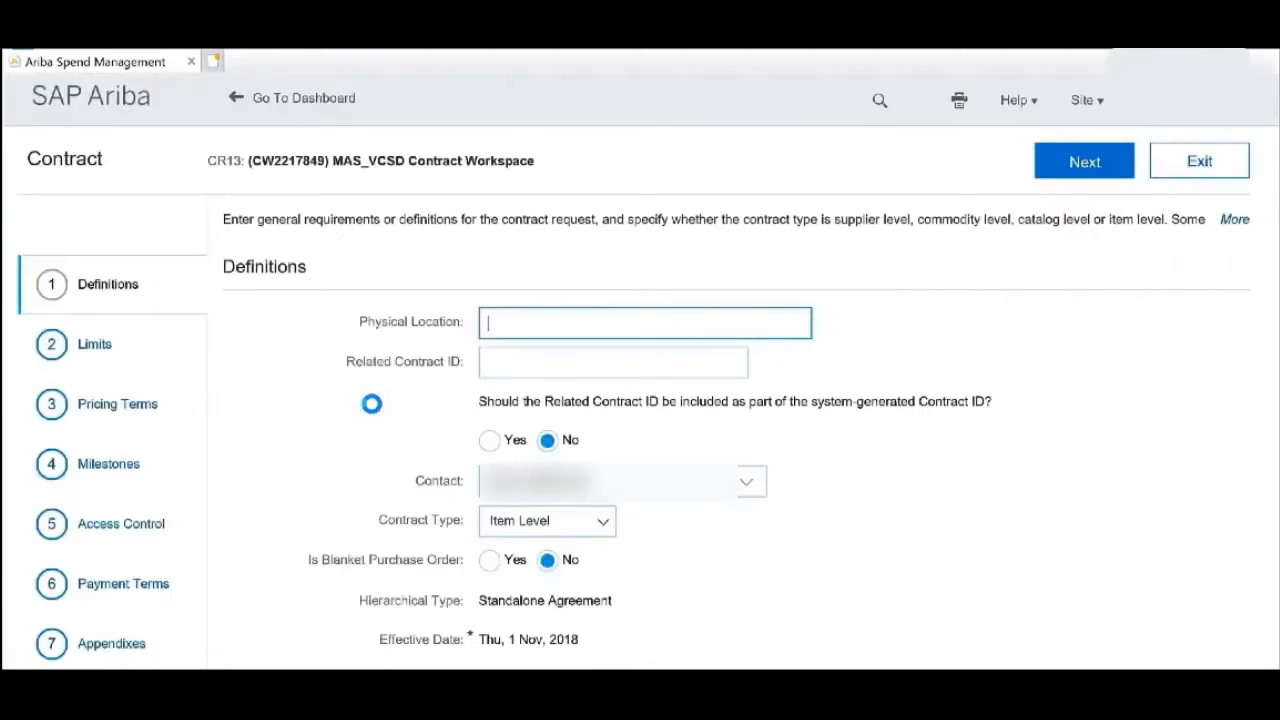
pyautogui.scroll(-2, 386, 390)
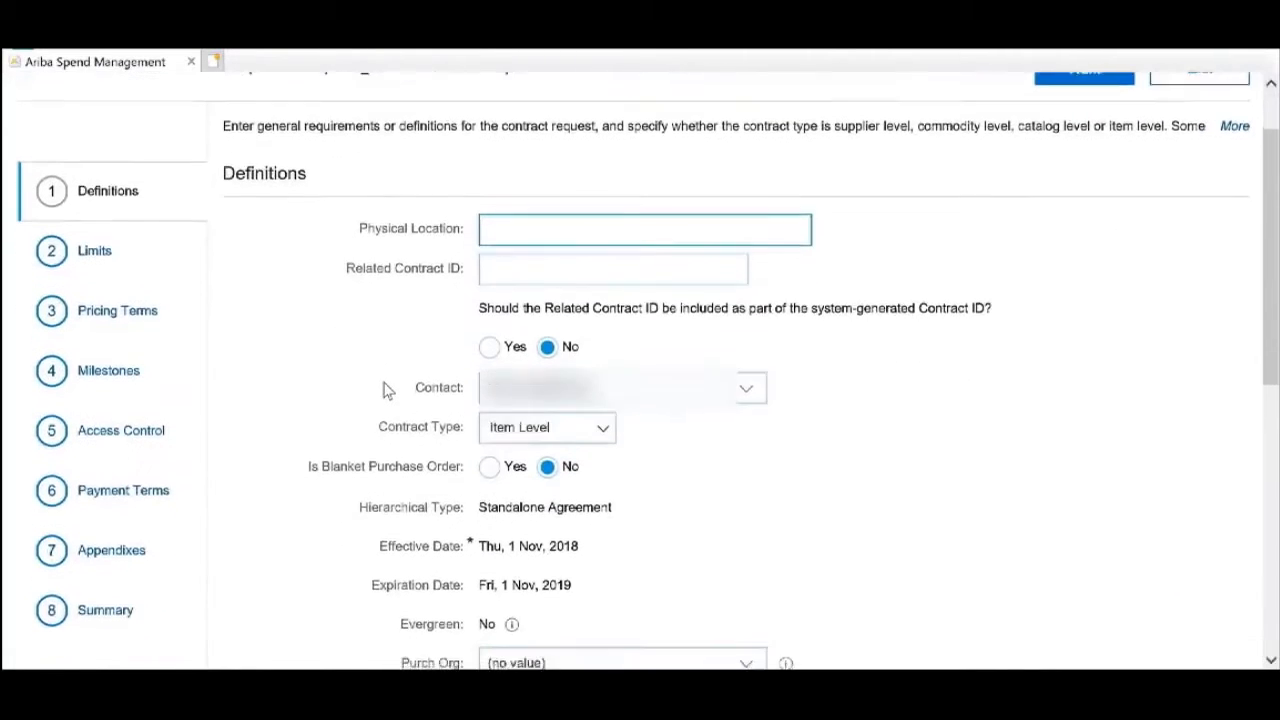
pyautogui.scroll(-2, 386, 390)
pyautogui.click(604, 345)
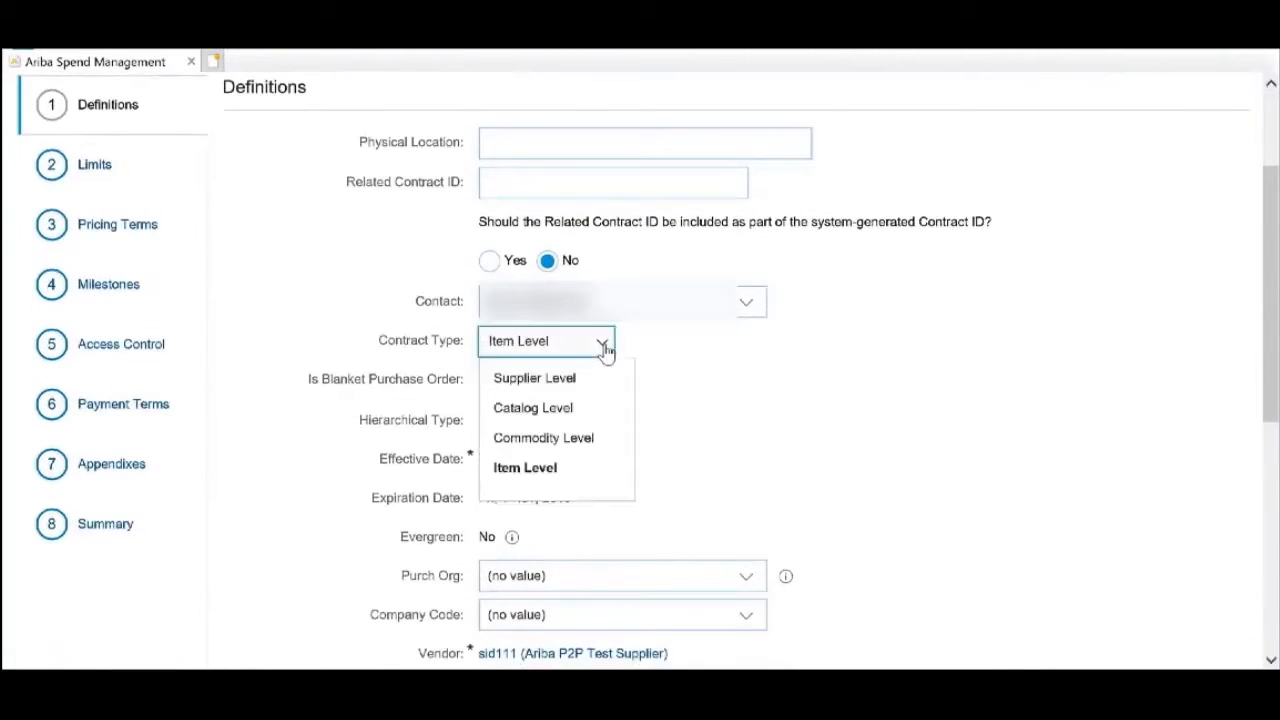
pyautogui.click(527, 470)
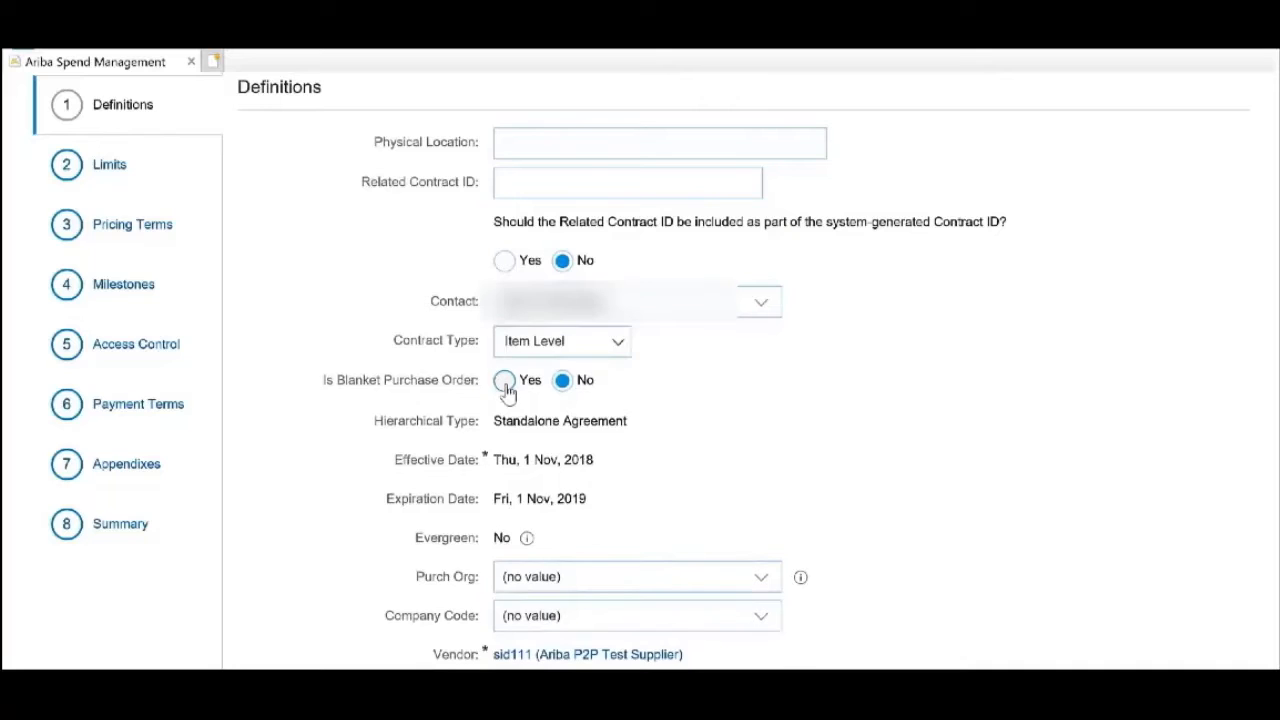
pyautogui.click(505, 382)
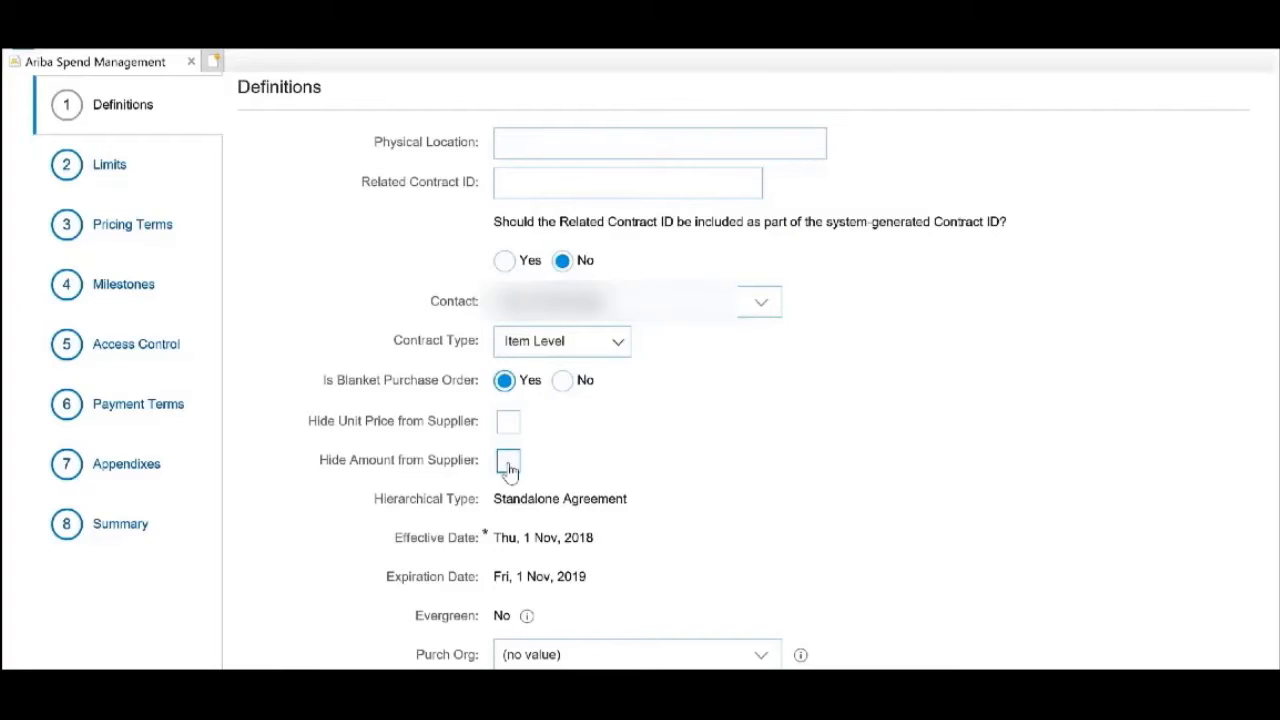
pyautogui.click(564, 384)
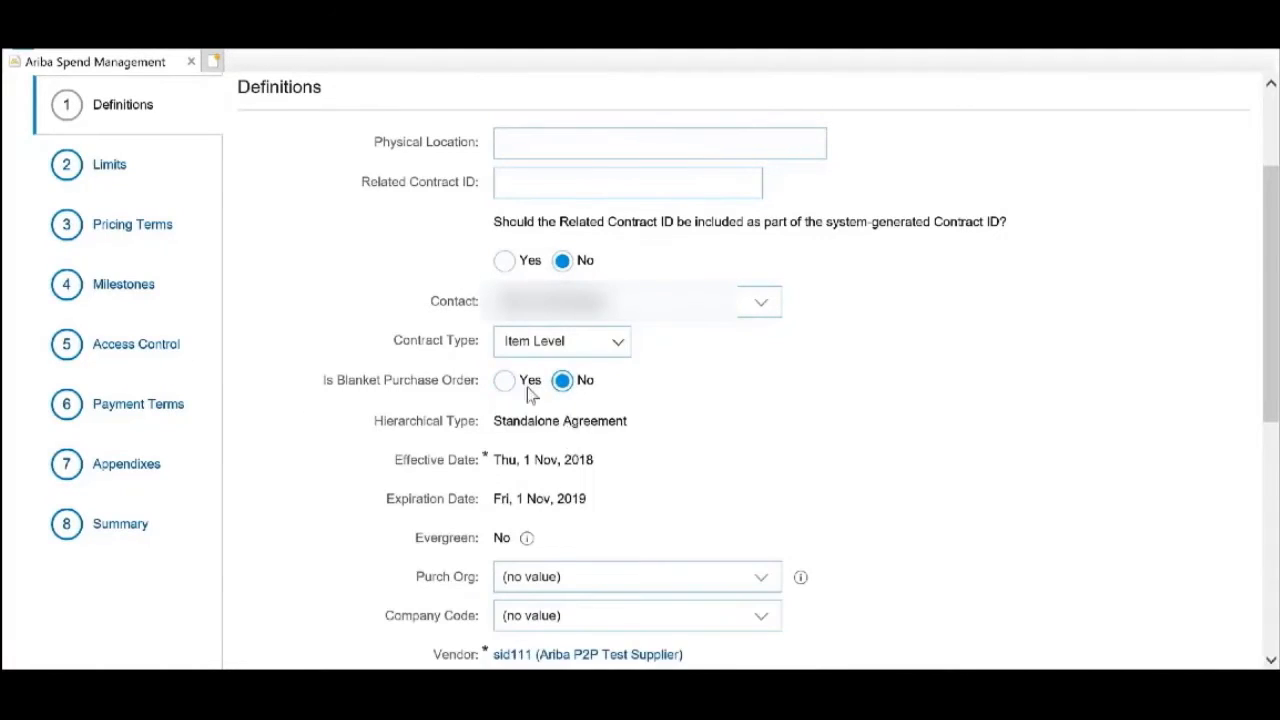
# Step: Set Release Required and Allow receiving against contract to No in the contract definitions
pyautogui.scroll(-4, 594, 400)
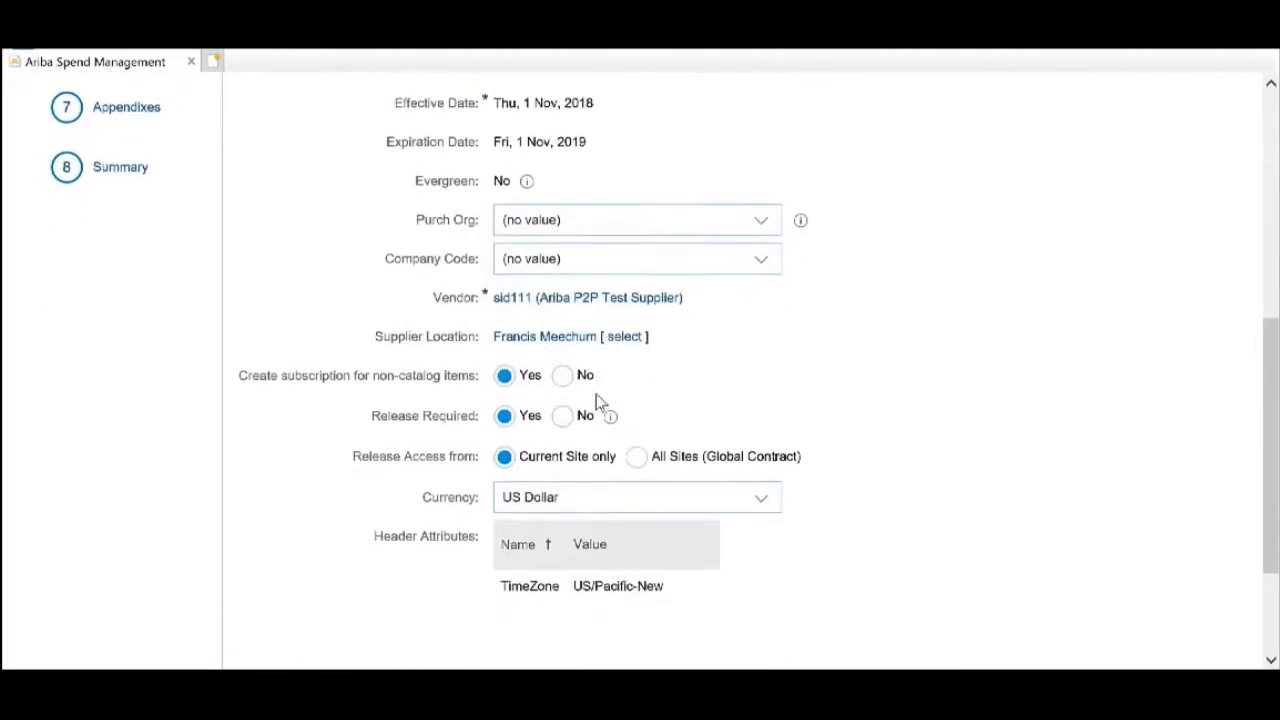
pyautogui.scroll(-1, 594, 400)
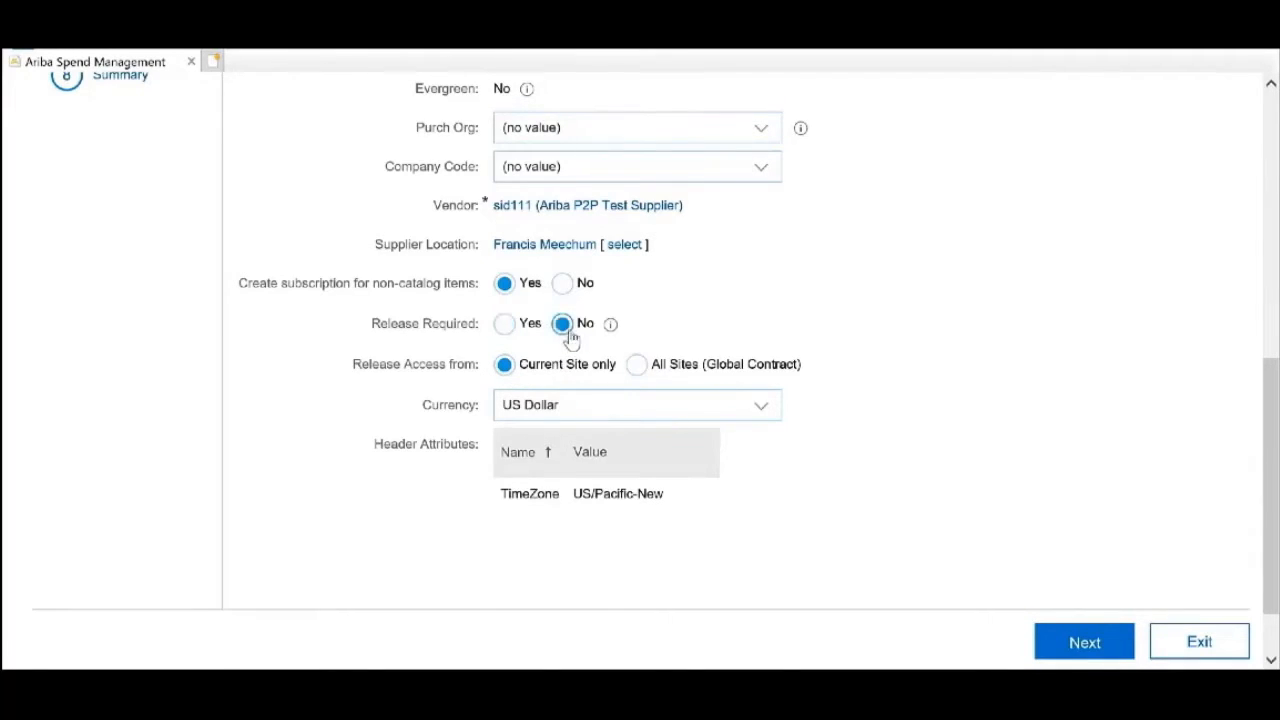
pyautogui.click(566, 330)
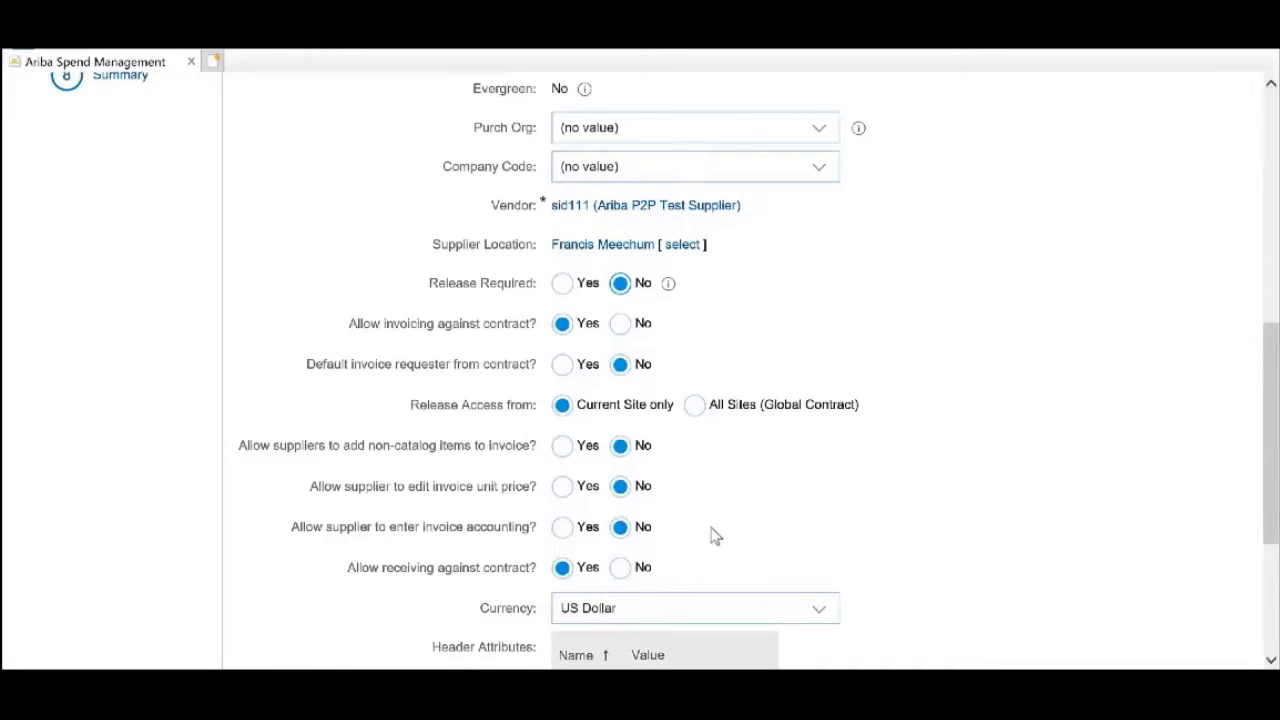
pyautogui.moveTo(349, 325); pyautogui.dragTo(499, 333)
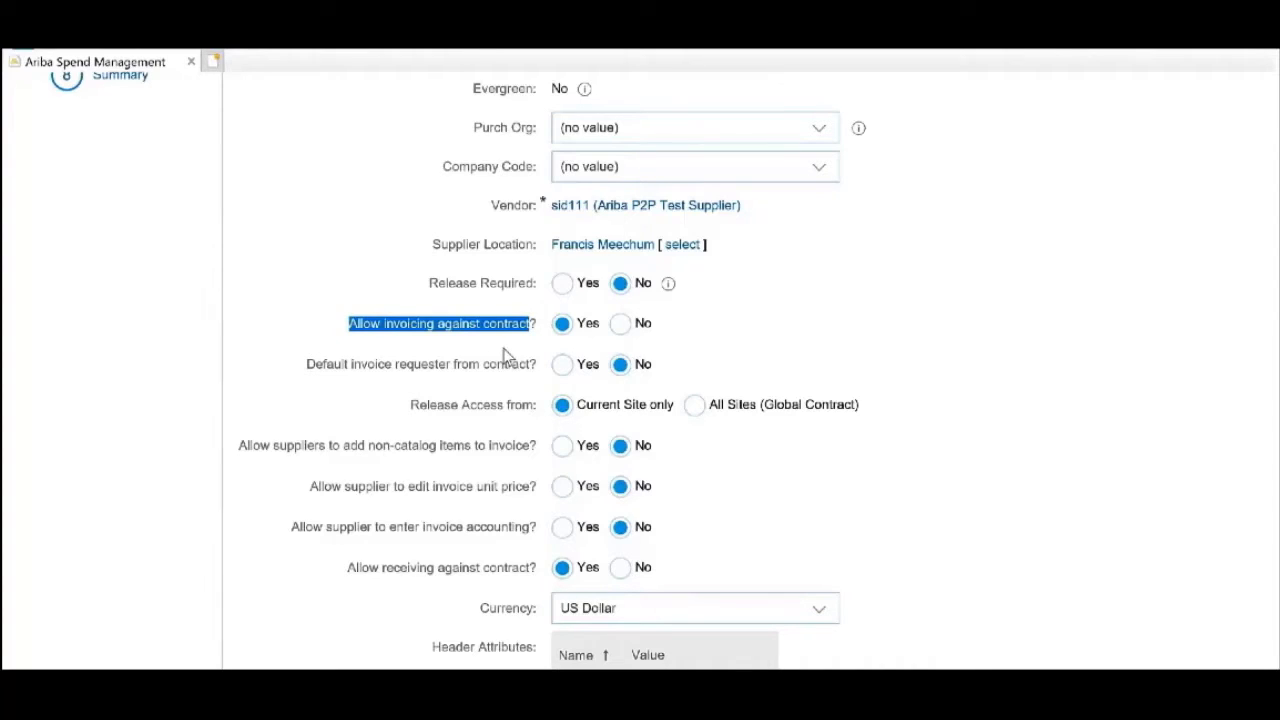
pyautogui.moveTo(326, 369); pyautogui.dragTo(469, 355)
pyautogui.click(478, 395)
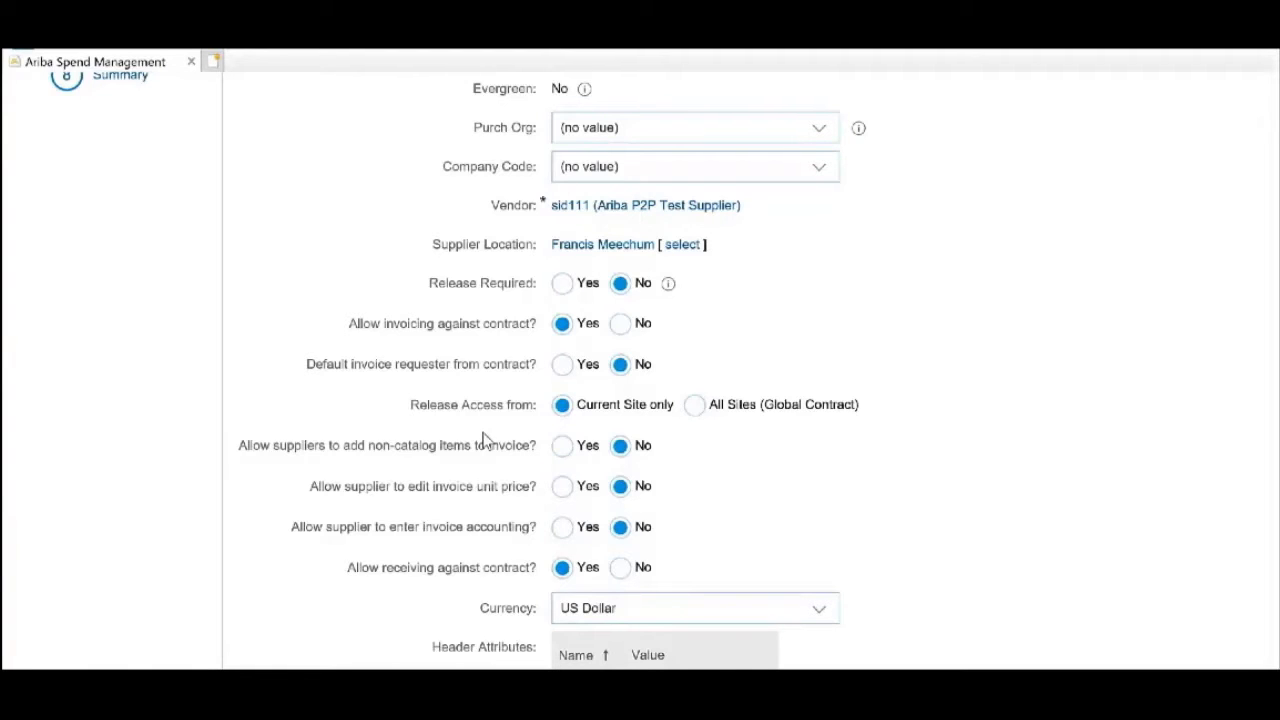
pyautogui.scroll(3, 483, 440)
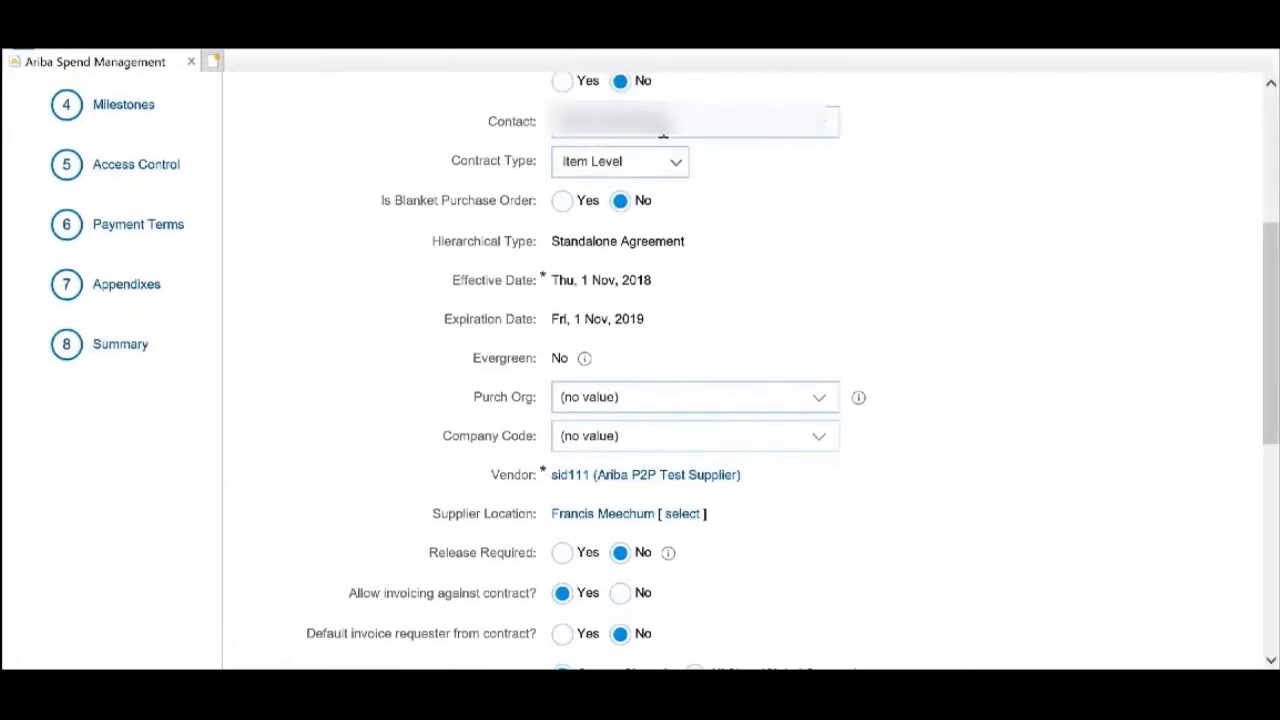
pyautogui.scroll(-4, 540, 286)
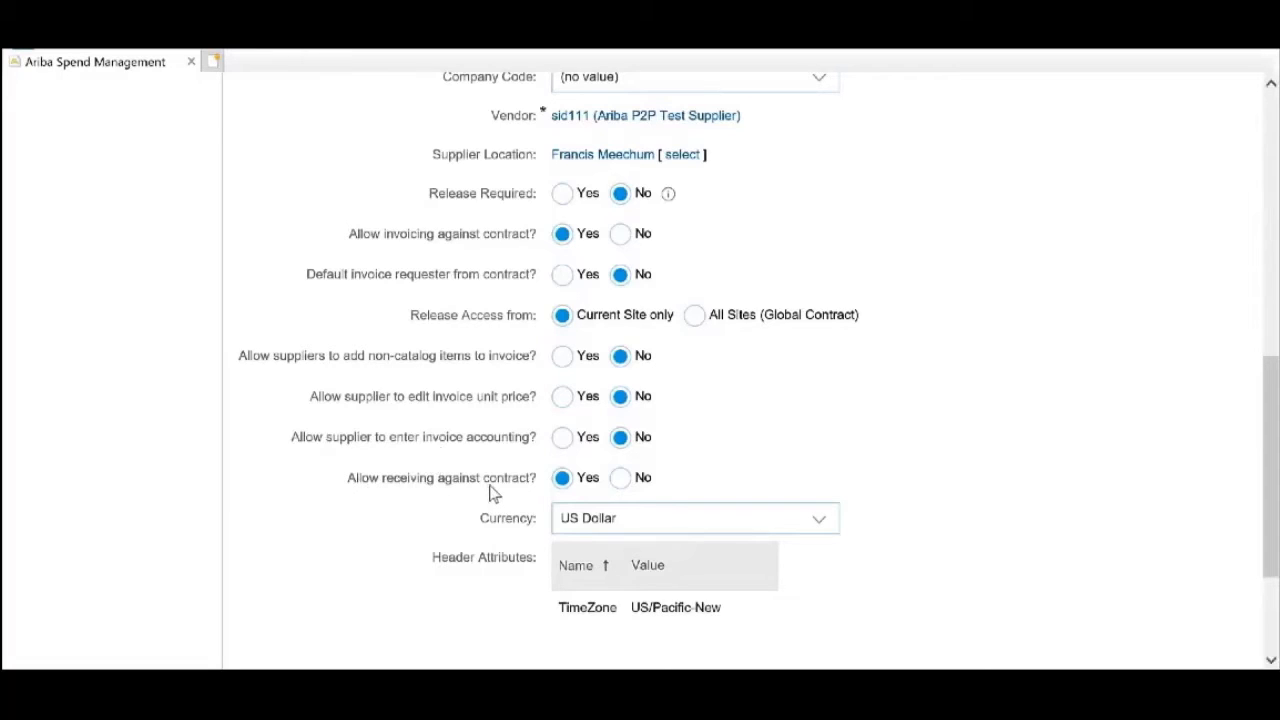
pyautogui.click(620, 478)
# Step: In the contract limits, set a hard maximum limit of 1500000 USD and continue to the pricing terms
pyautogui.scroll(-3, 586, 430)
pyautogui.scroll(10, 583, 425)
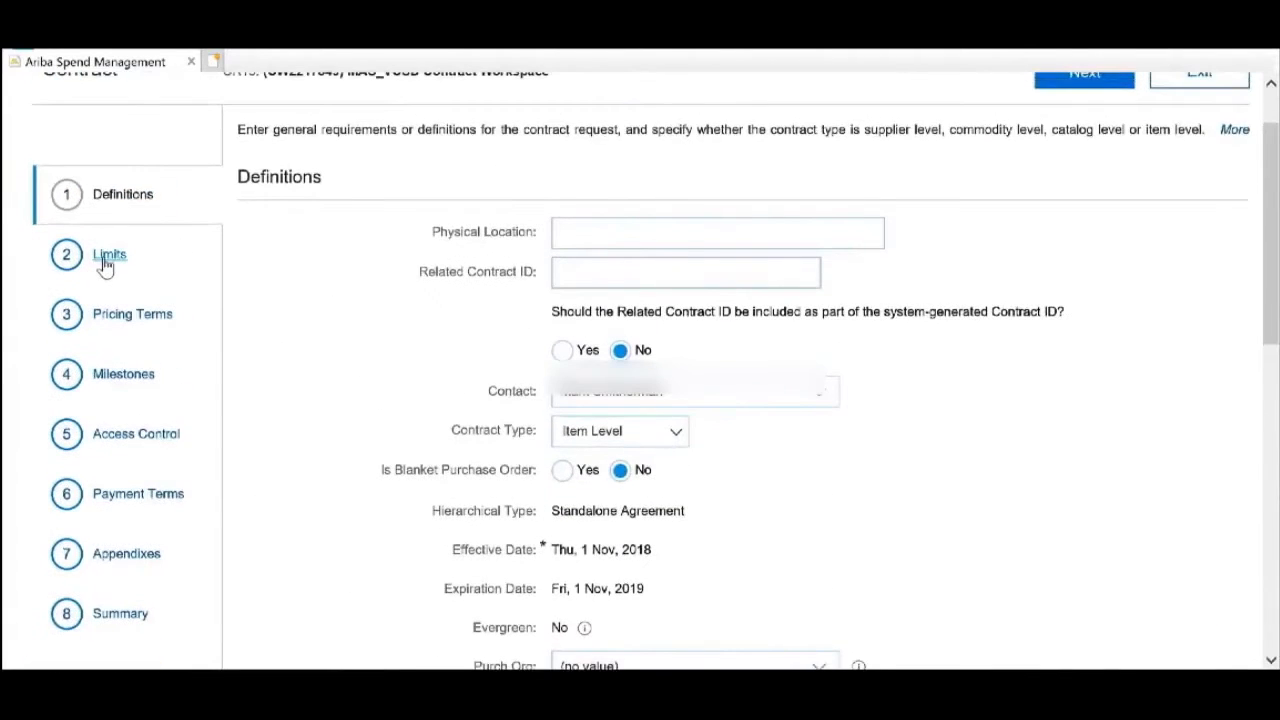
pyautogui.scroll(2, 1203, 191)
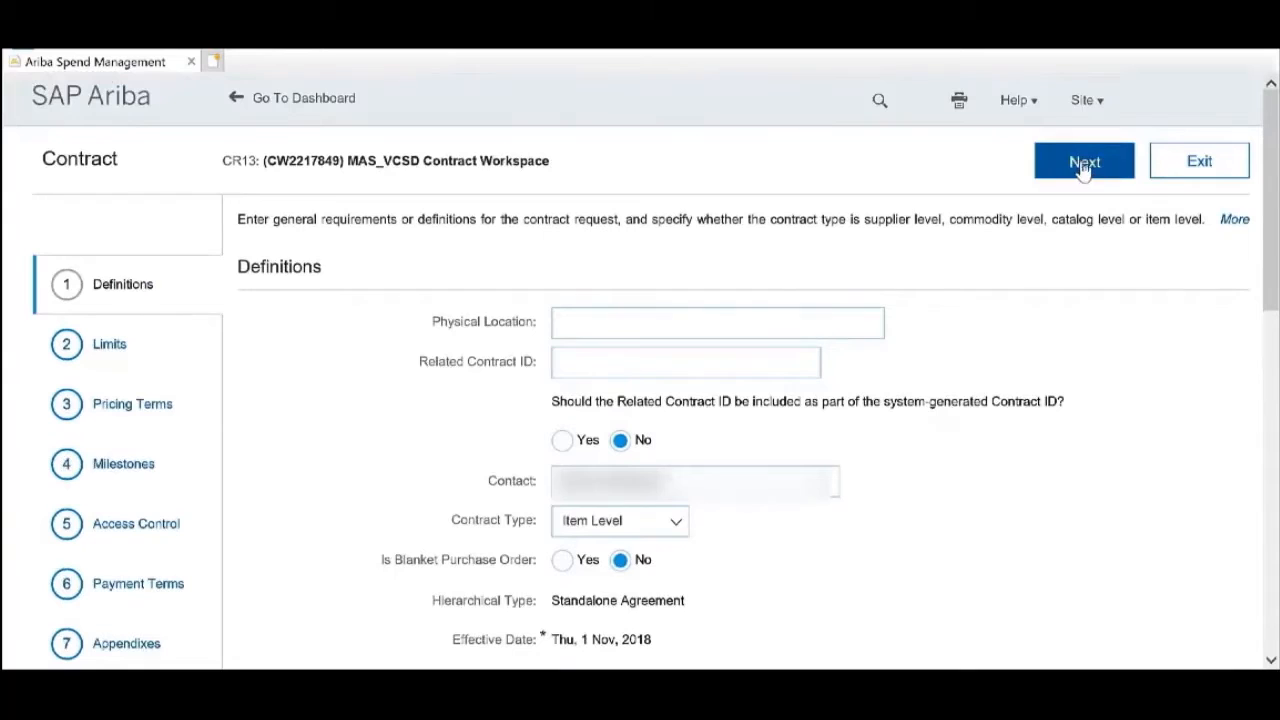
pyautogui.click(106, 346)
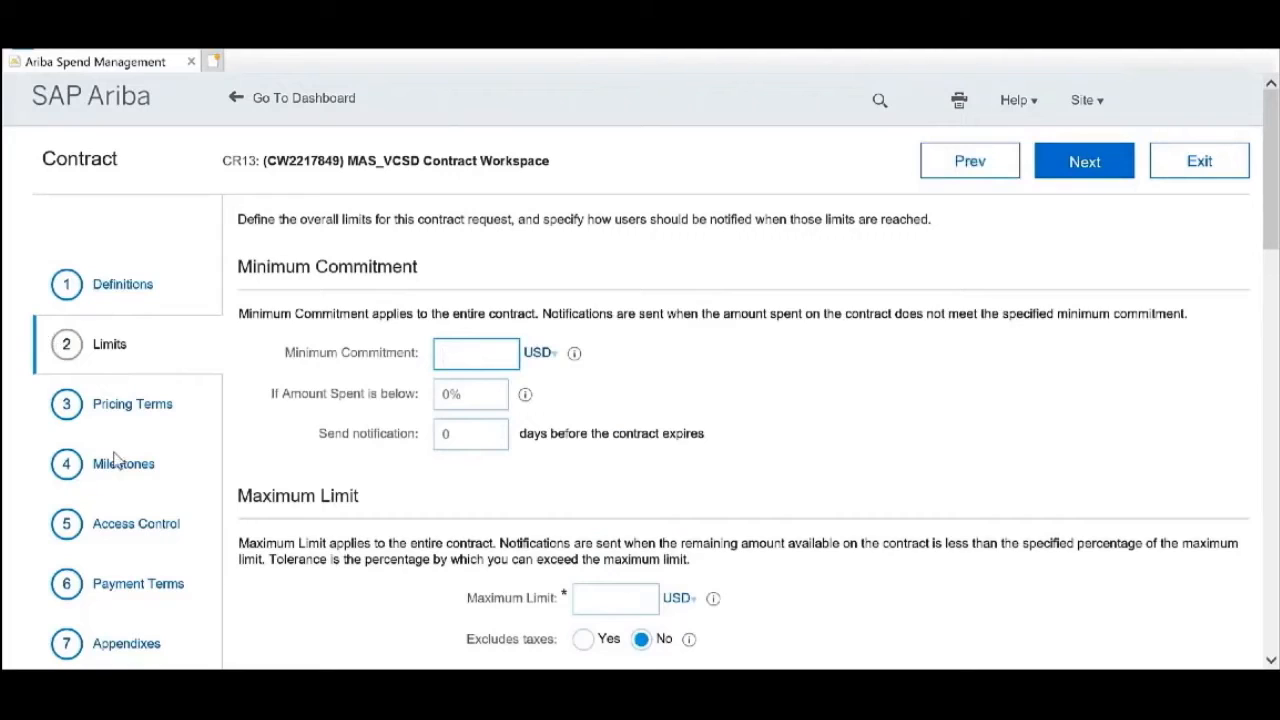
pyautogui.scroll(-1, 358, 375)
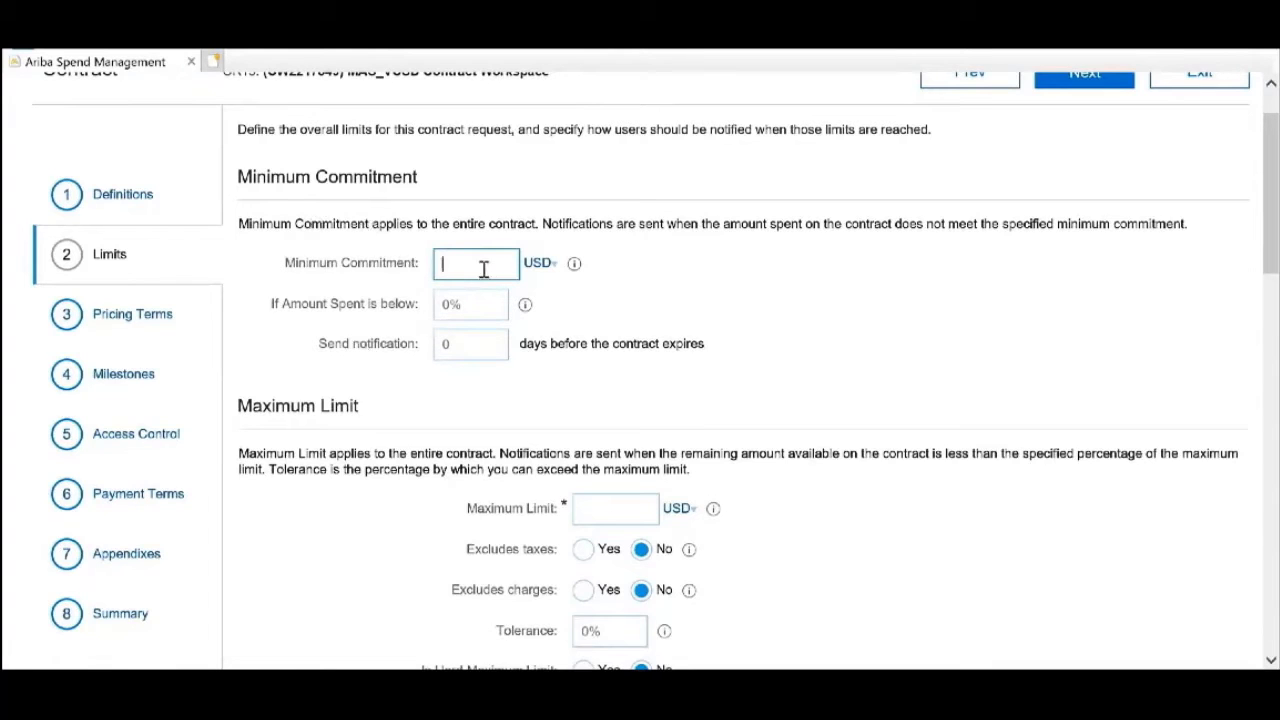
pyautogui.scroll(-2, 490, 350)
pyautogui.click(605, 327)
pyautogui.write('1500000')
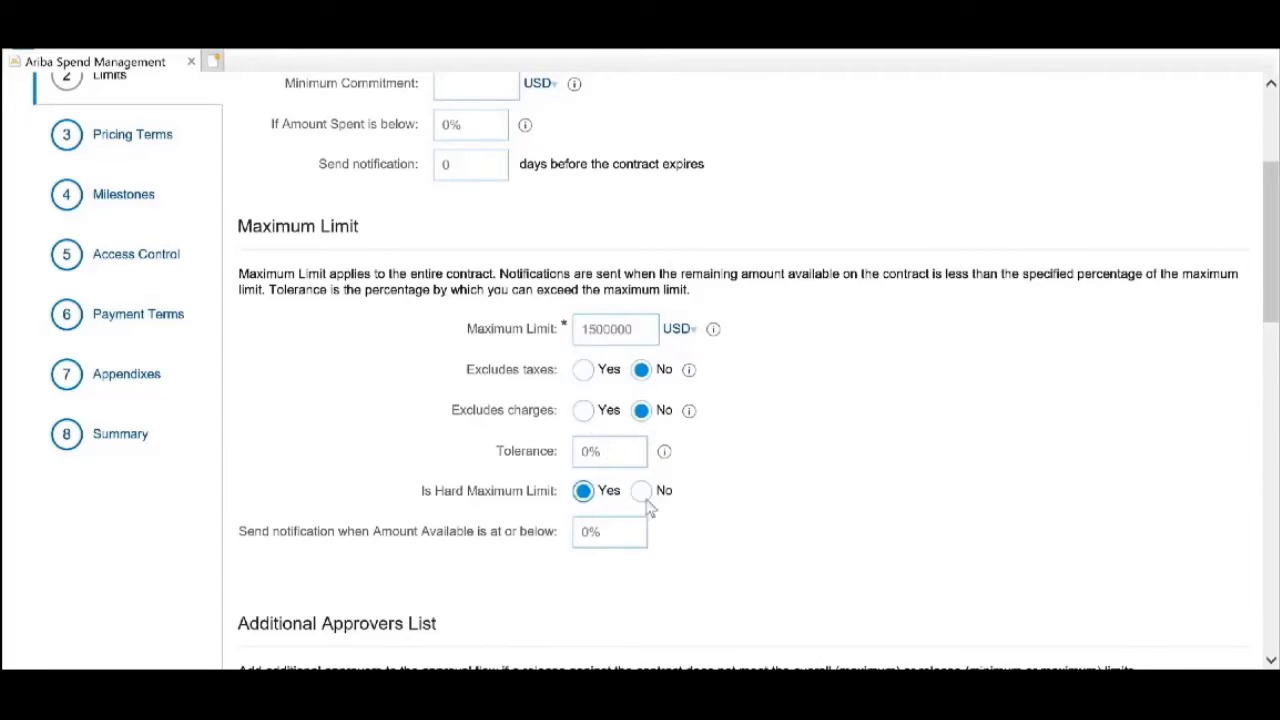
pyautogui.scroll(-5, 660, 465)
pyautogui.scroll(-4, 595, 470)
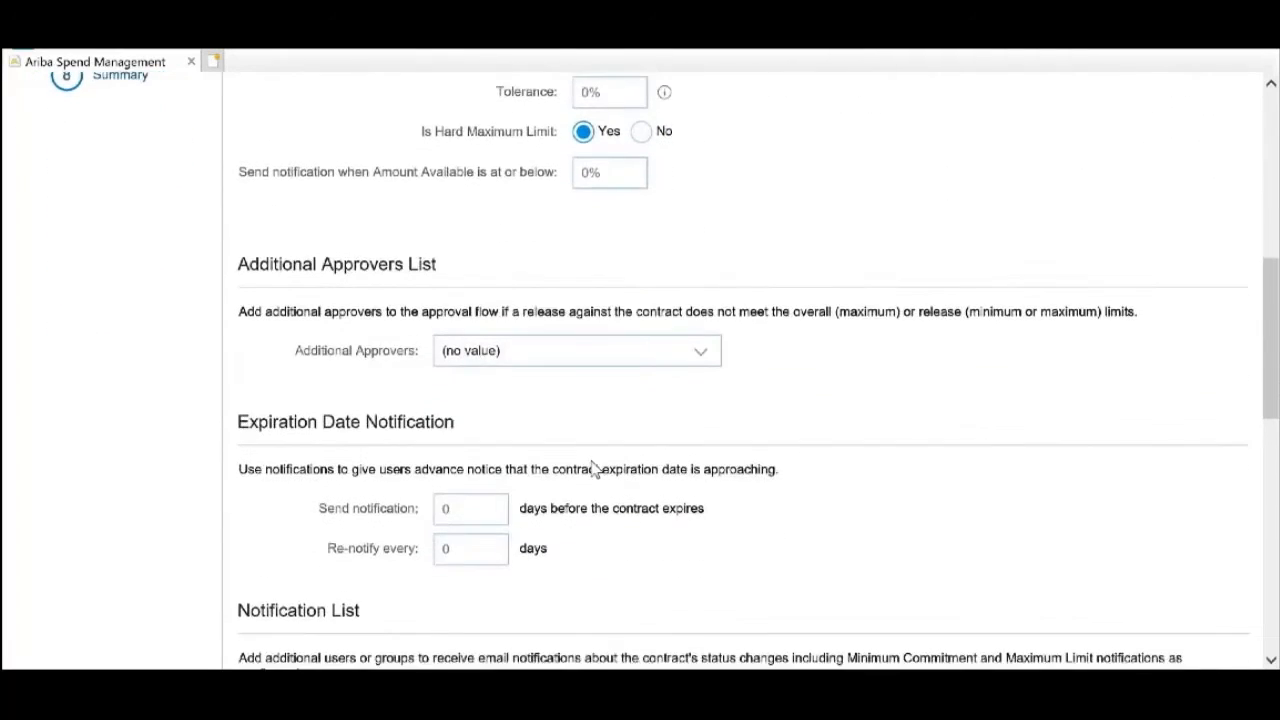
pyautogui.scroll(14, 590, 470)
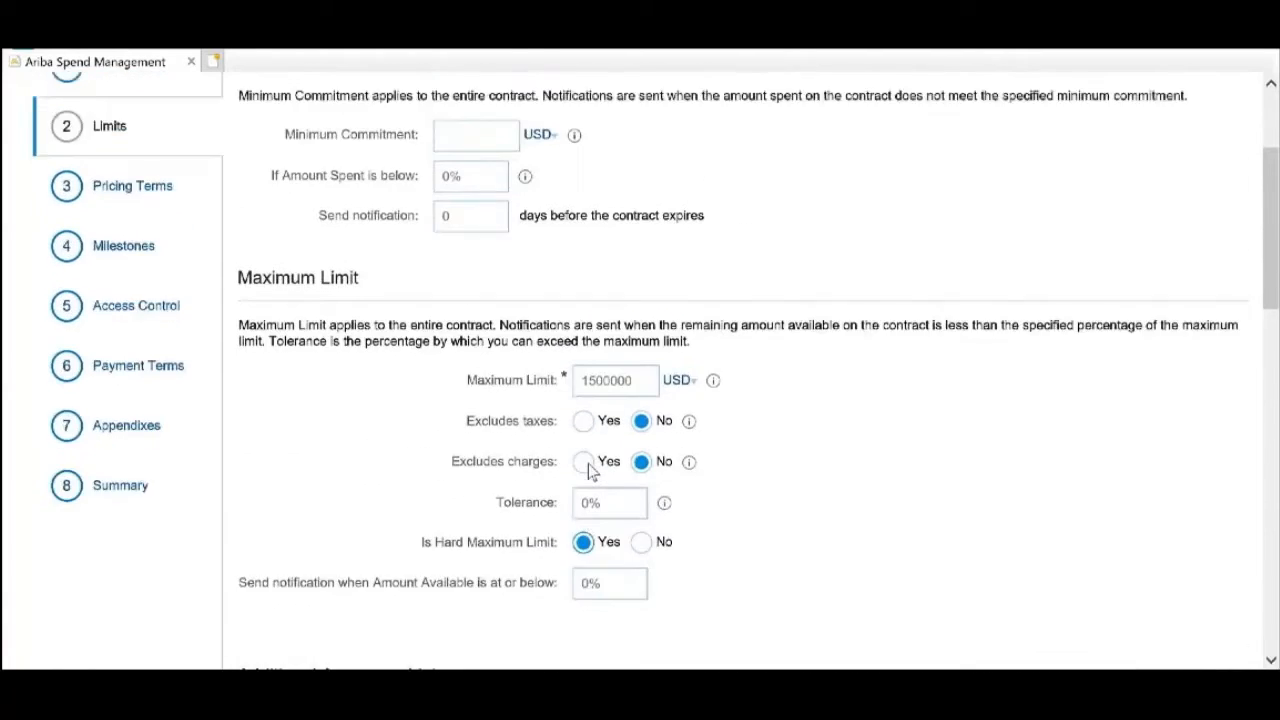
pyautogui.click(1082, 162)
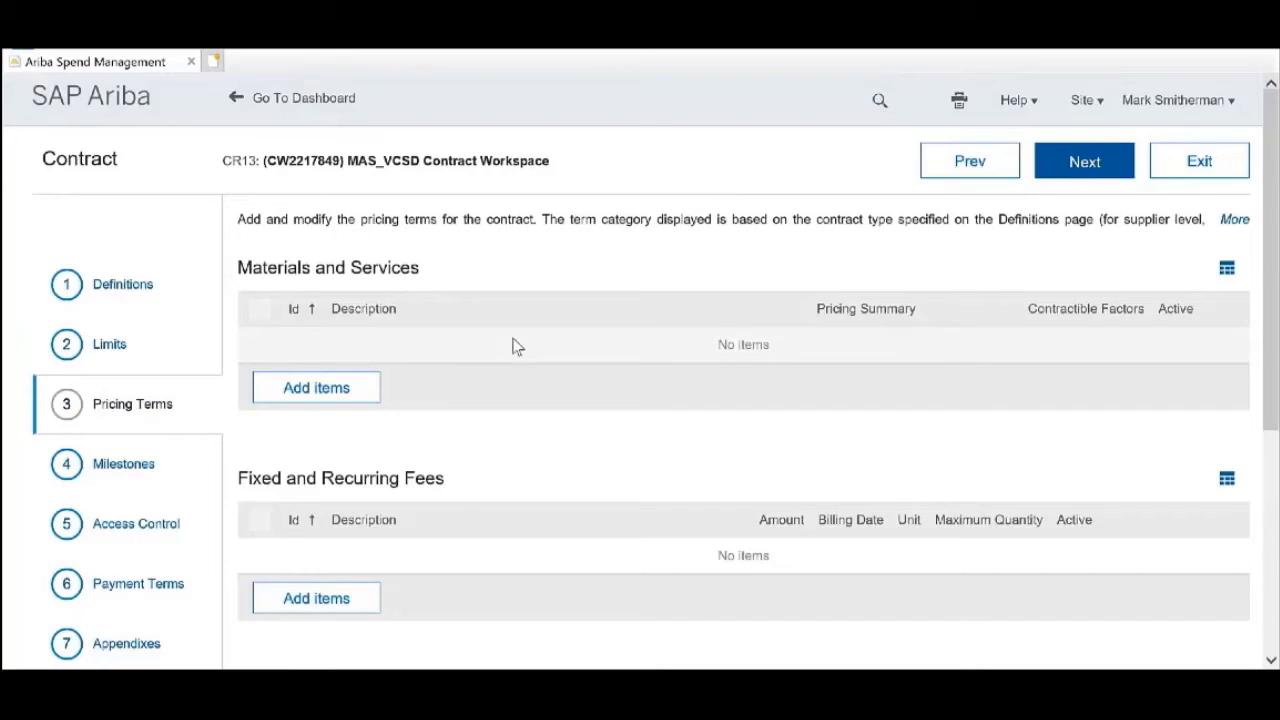
# Step: Examine the Materials and Services, Fixed and Recurring Fees, and Costs and Expenses sections of the pricing terms
pyautogui.scroll(-2, 514, 346)
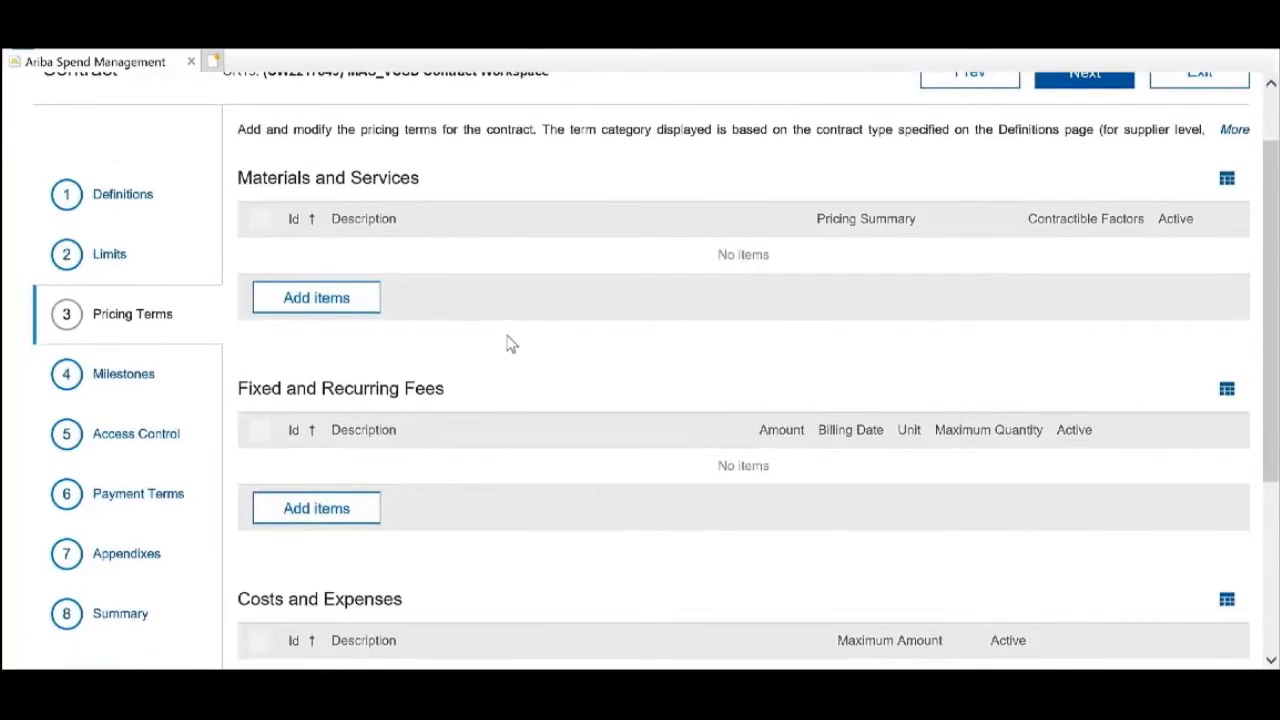
pyautogui.moveTo(238, 178); pyautogui.dragTo(420, 182)
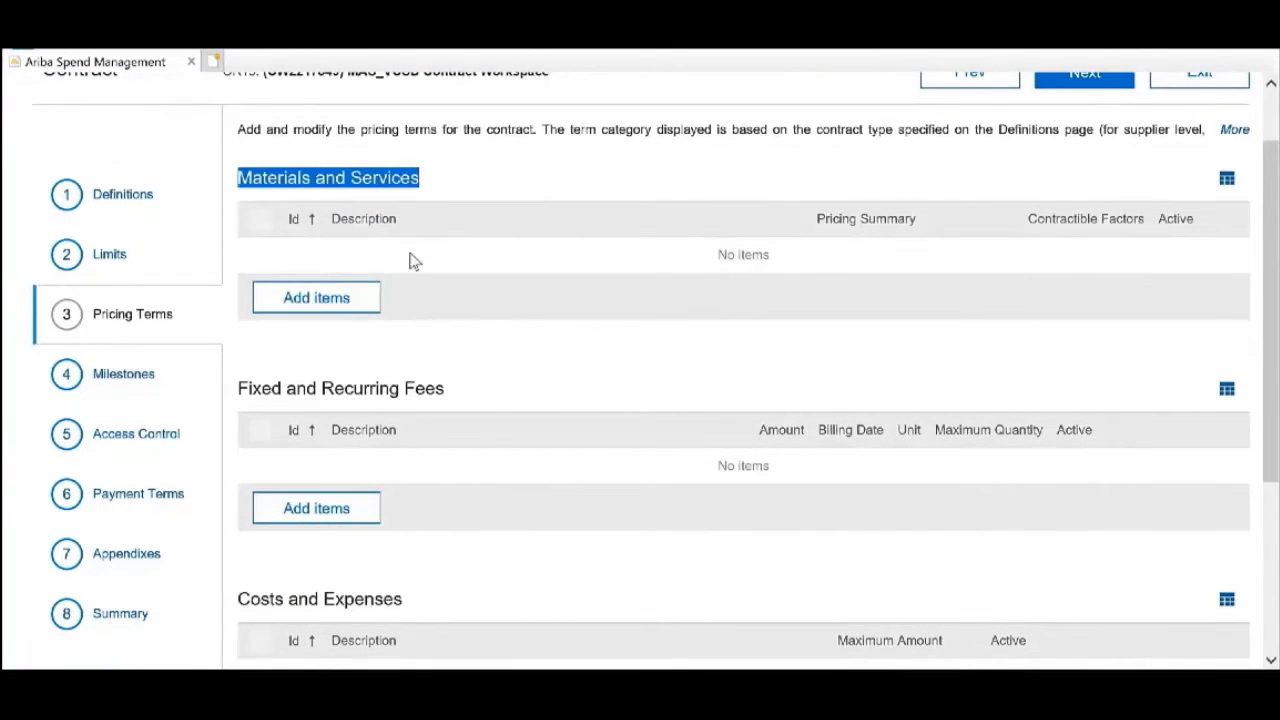
pyautogui.moveTo(238, 389); pyautogui.dragTo(519, 390)
pyautogui.scroll(-2, 463, 424)
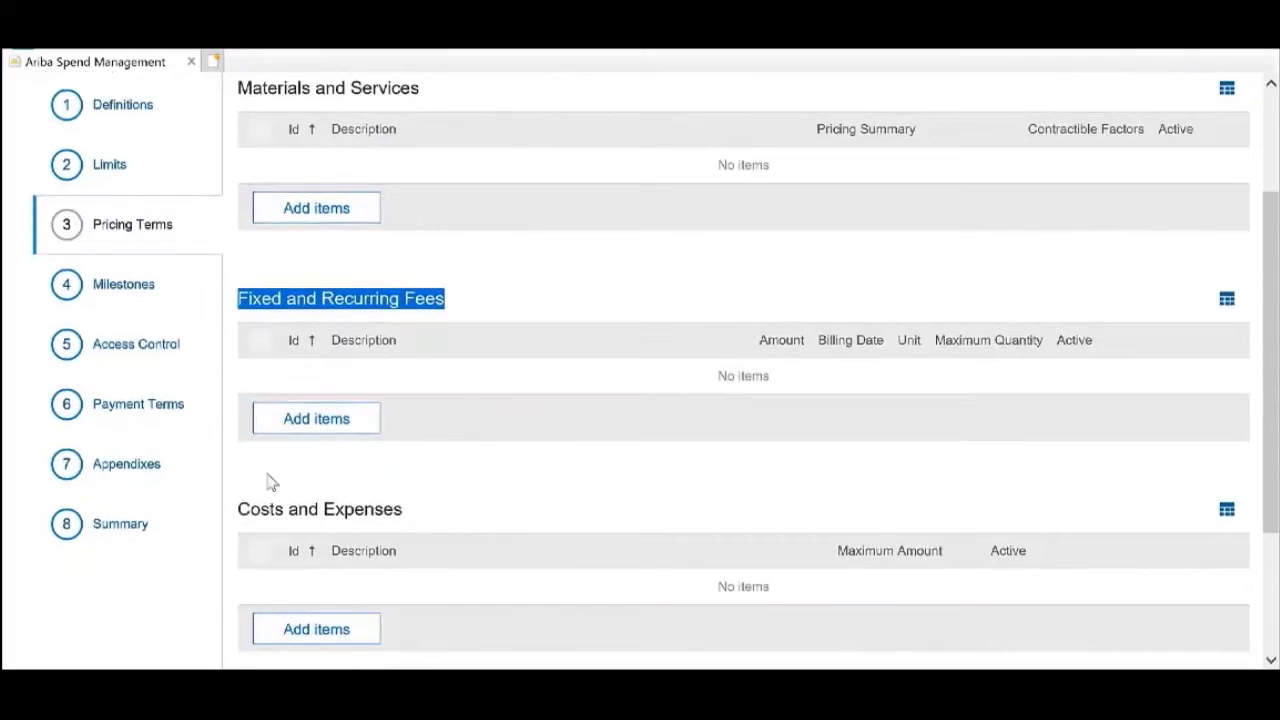
pyautogui.moveTo(240, 510); pyautogui.dragTo(467, 516)
pyautogui.click(463, 512)
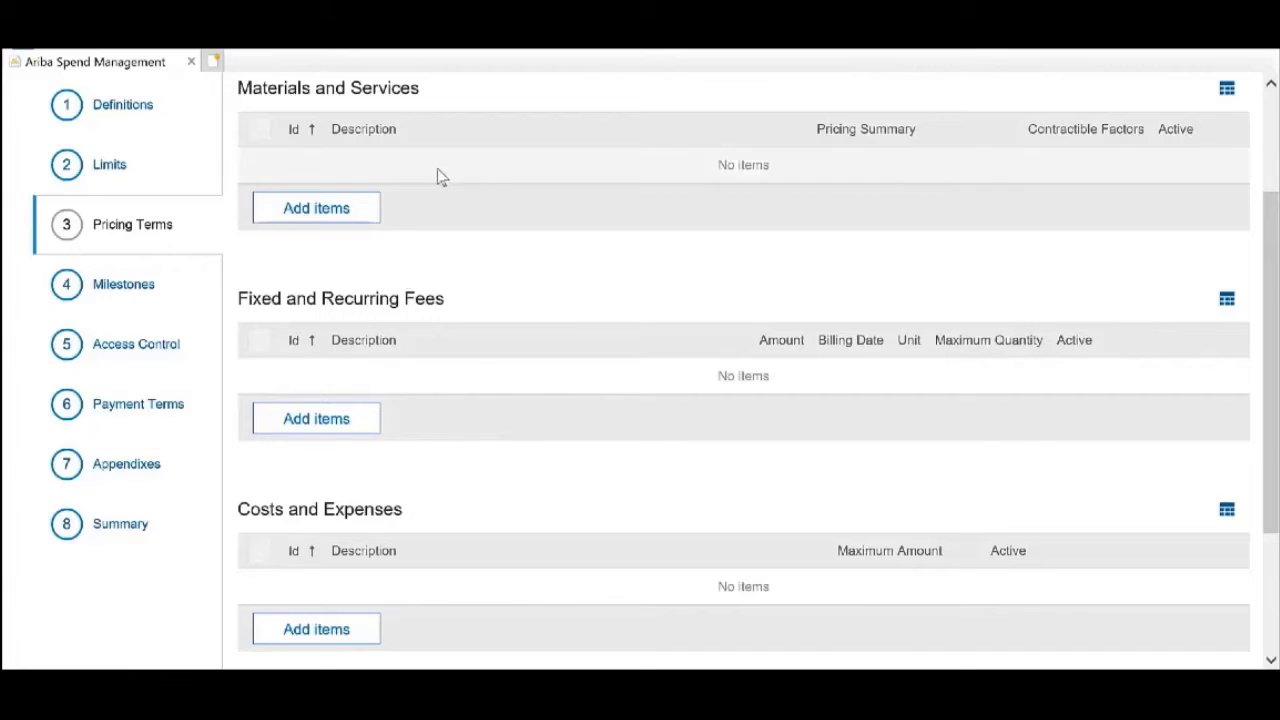
pyautogui.moveTo(420, 88); pyautogui.dragTo(278, 100)
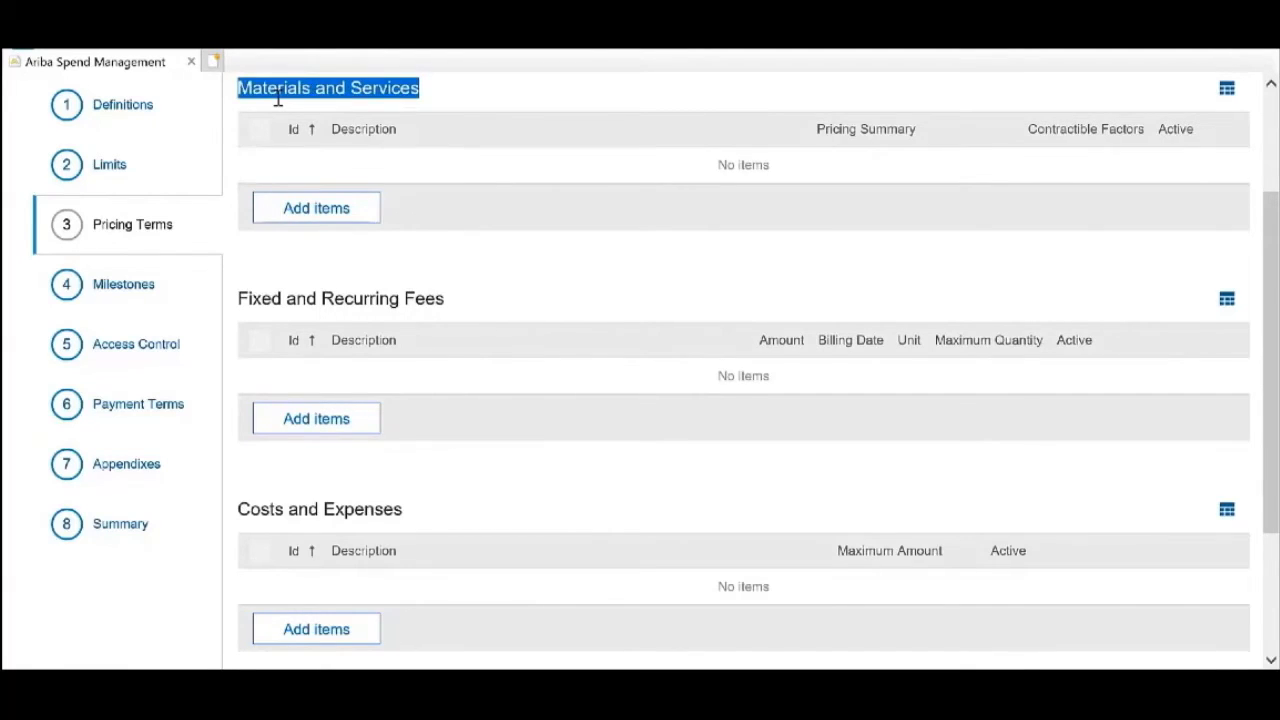
pyautogui.moveTo(457, 300); pyautogui.dragTo(258, 313)
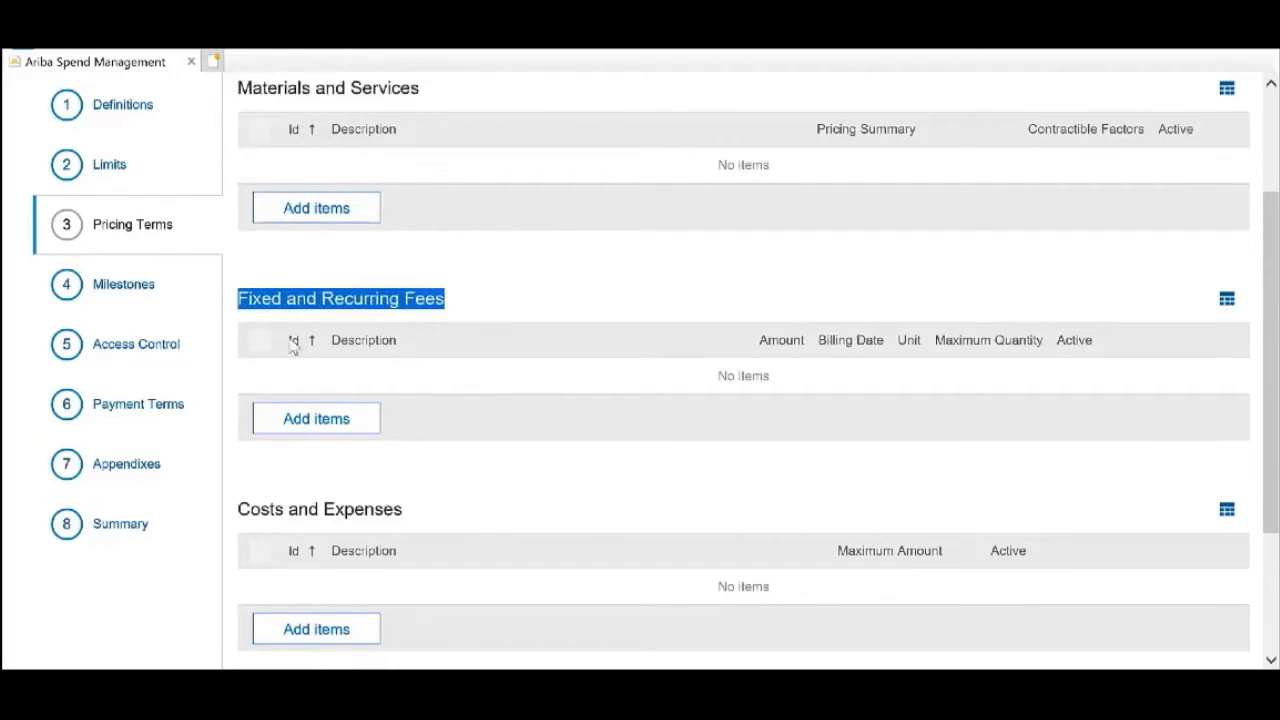
pyautogui.moveTo(424, 510); pyautogui.dragTo(268, 516)
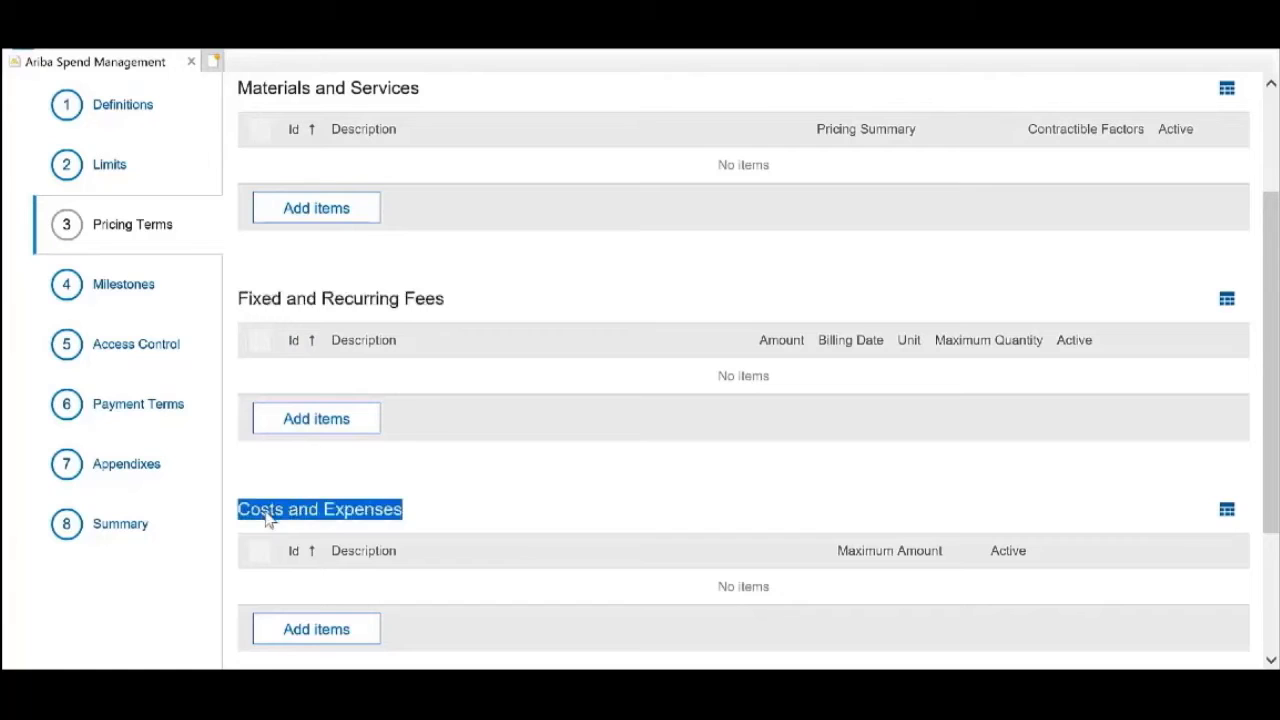
# Step: Add a non-catalog Materials and Services item: Project Manager, commodity code Information Technology Service Delivery, negotiated price 225 USD, supplier part number Part1
pyautogui.click(337, 210)
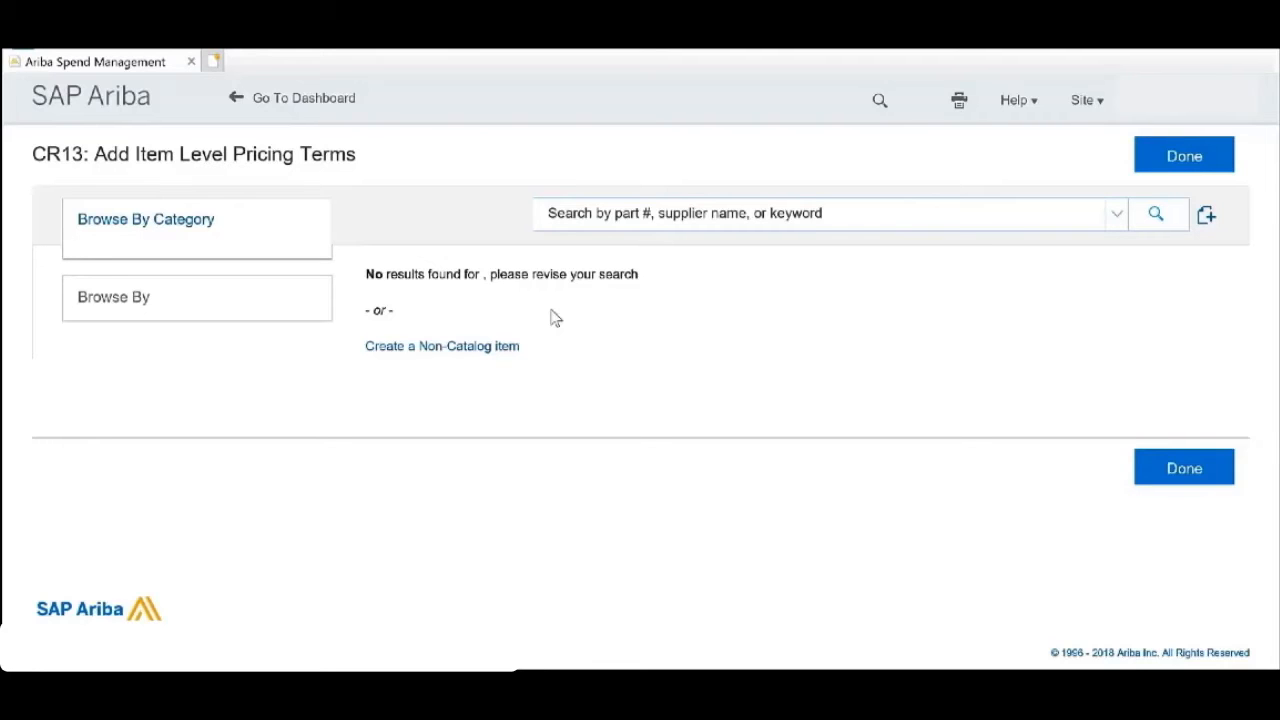
pyautogui.click(512, 345)
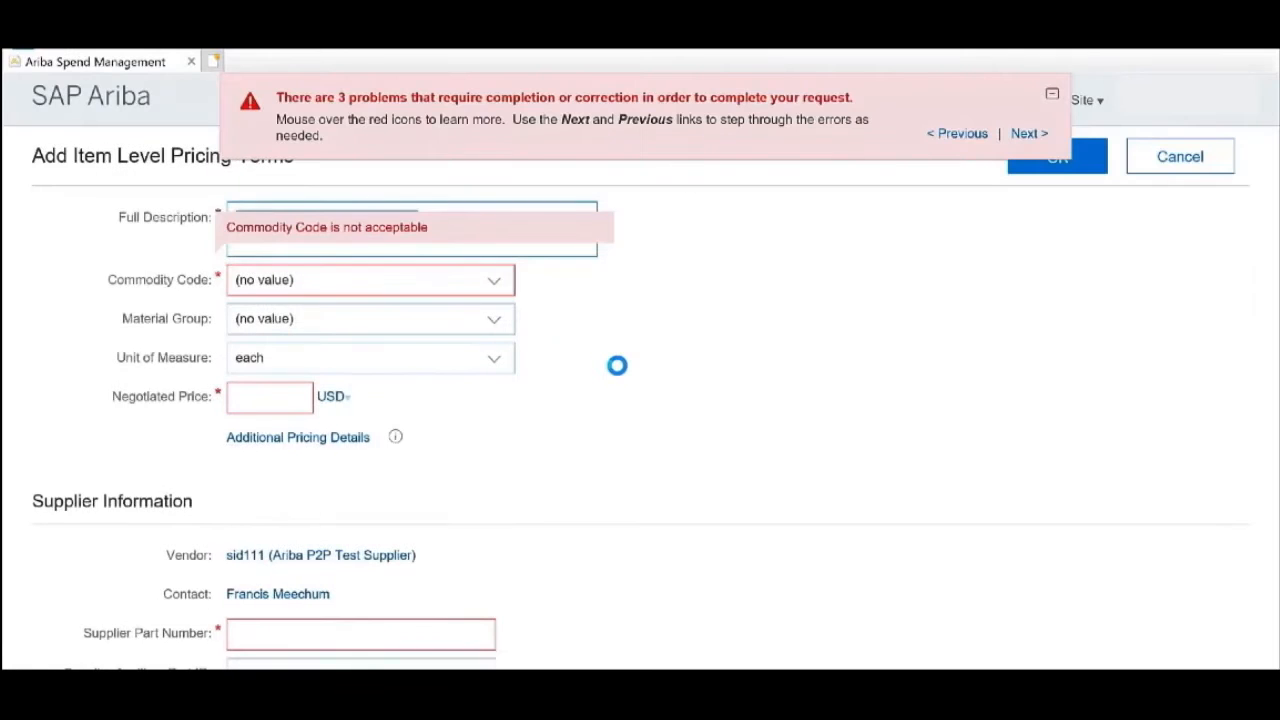
pyautogui.click(494, 281)
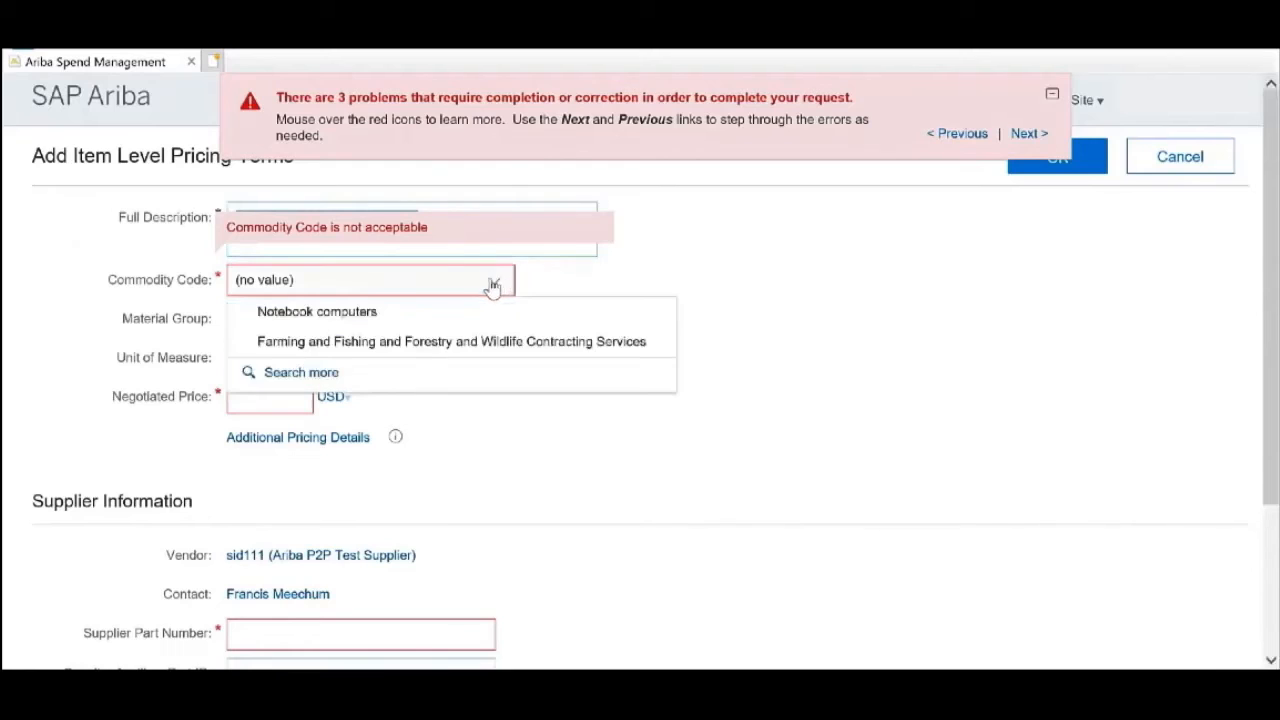
pyautogui.click(394, 374)
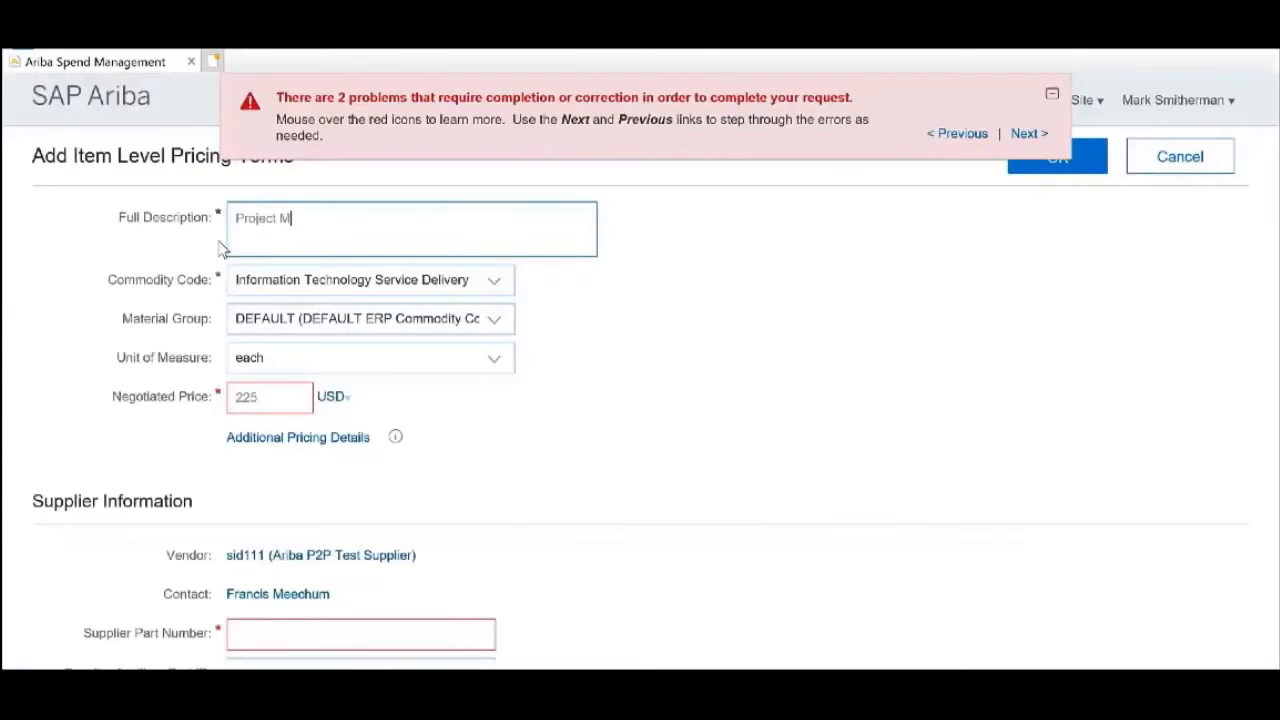
pyautogui.write('anager')
pyautogui.scroll(-3, 304, 480)
pyautogui.click(306, 461)
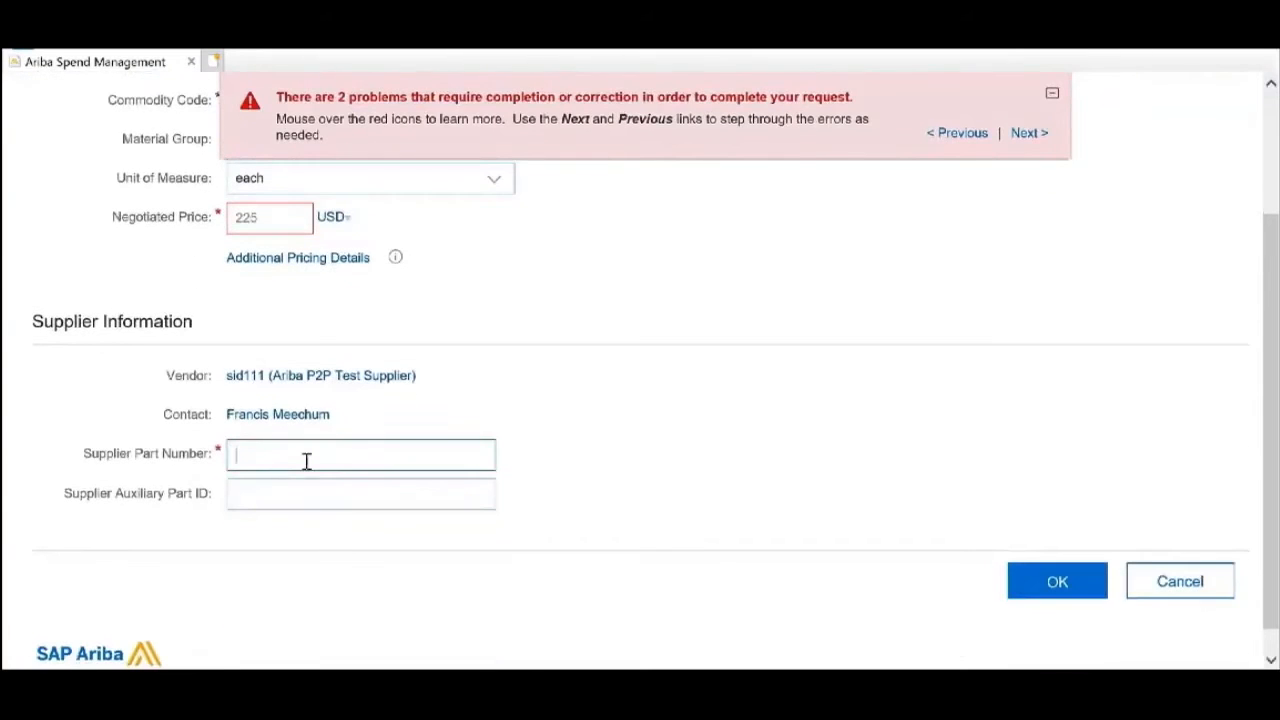
pyautogui.write('Part1')
pyautogui.click(1062, 583)
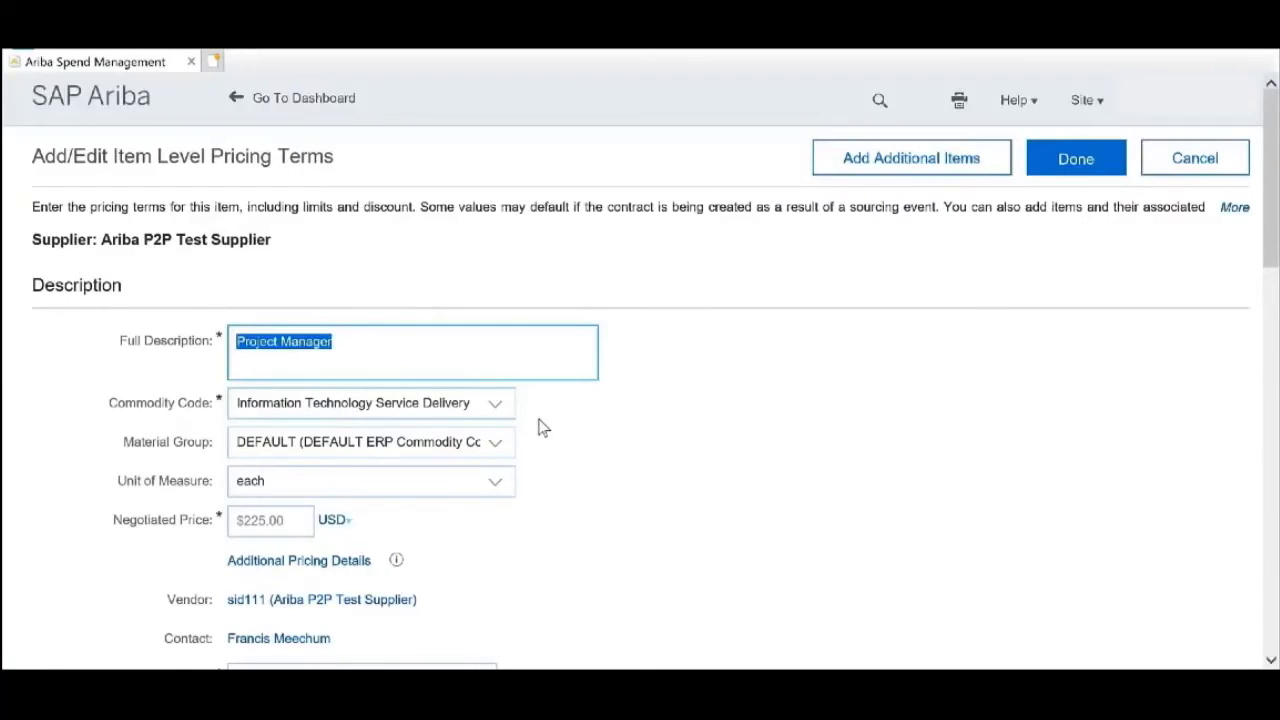
# Step: Limit the Project Manager item by quantity, with a maximum quantity of 1080
pyautogui.scroll(-2, 541, 427)
pyautogui.moveTo(290, 346); pyautogui.dragTo(222, 346)
pyautogui.click(350, 177)
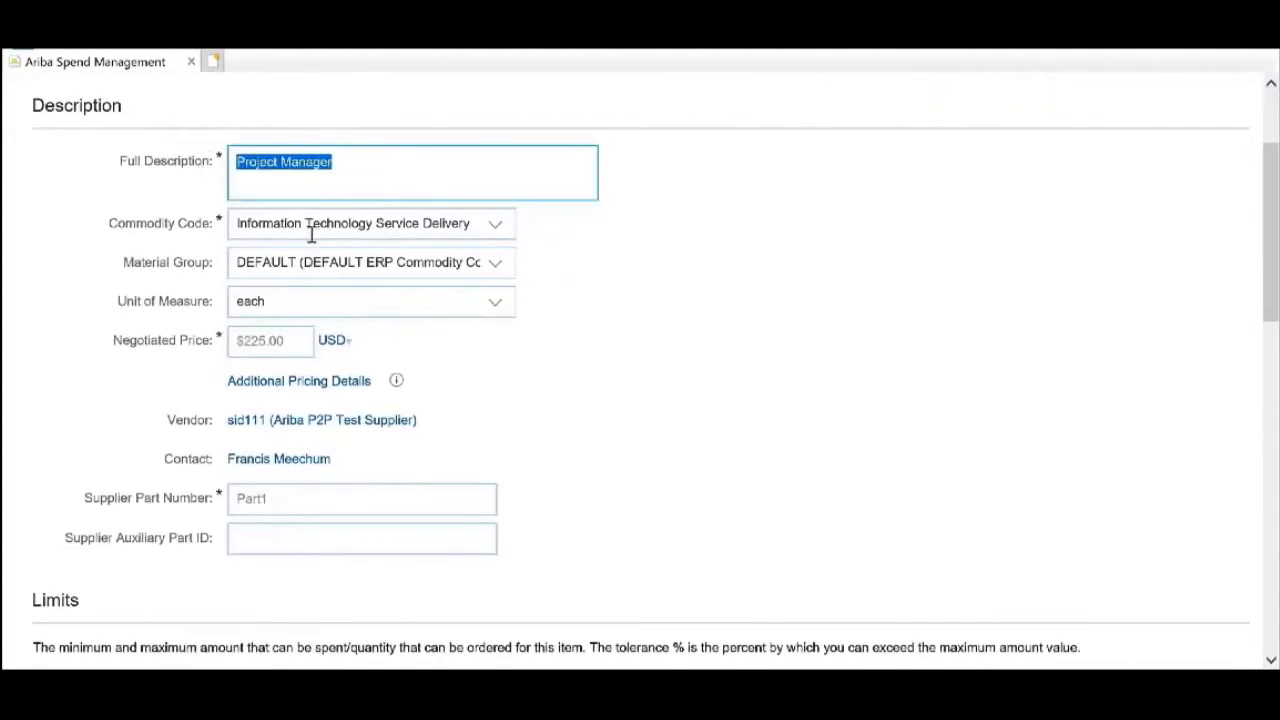
pyautogui.scroll(-4, 370, 446)
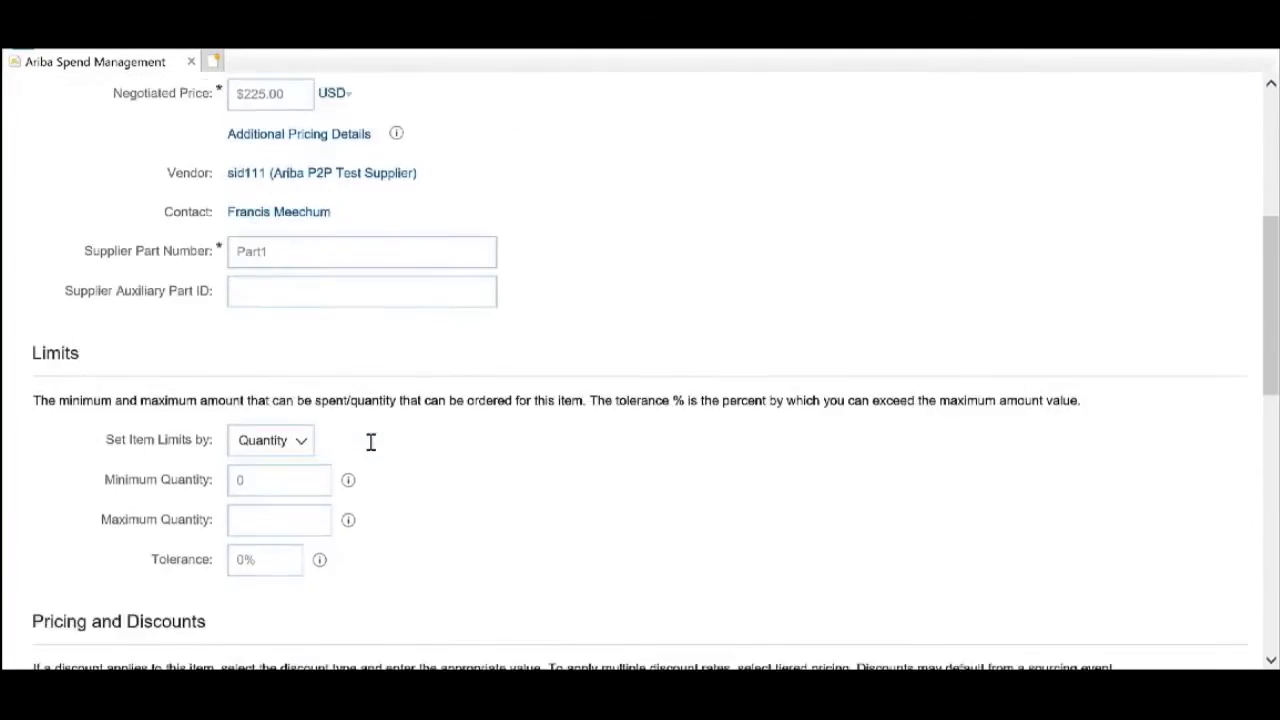
pyautogui.click(296, 408)
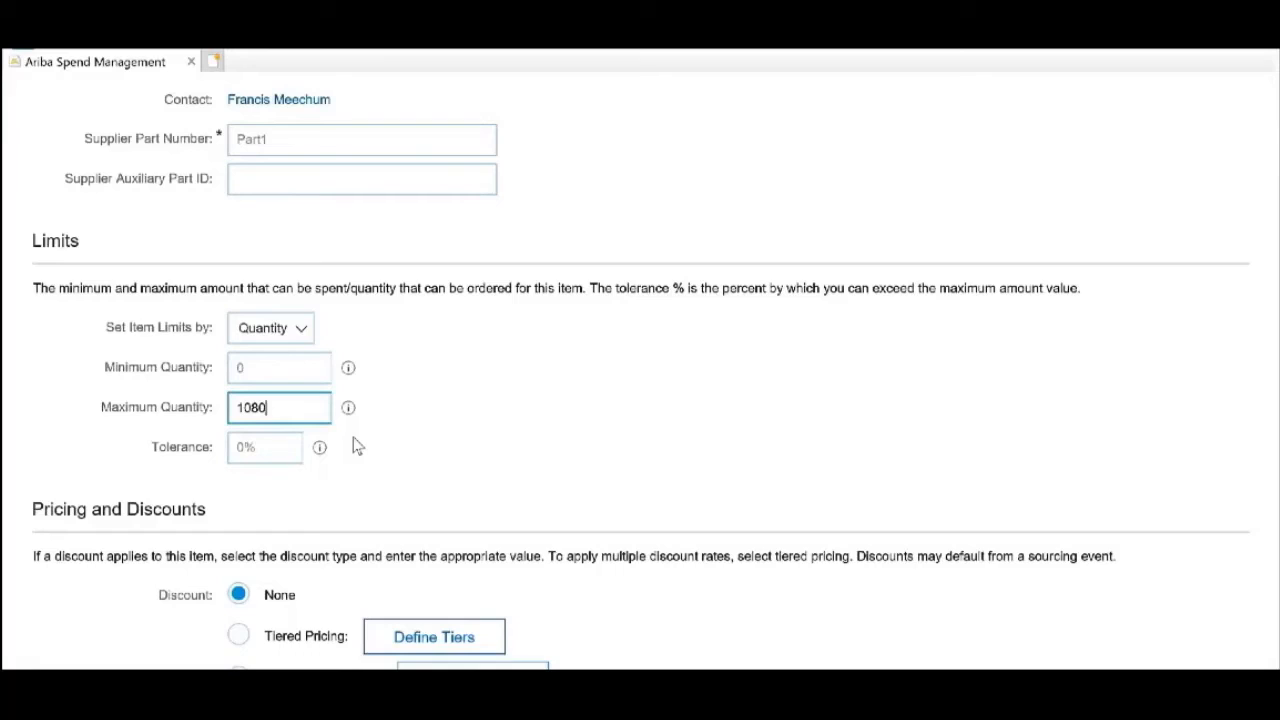
pyautogui.click(286, 445)
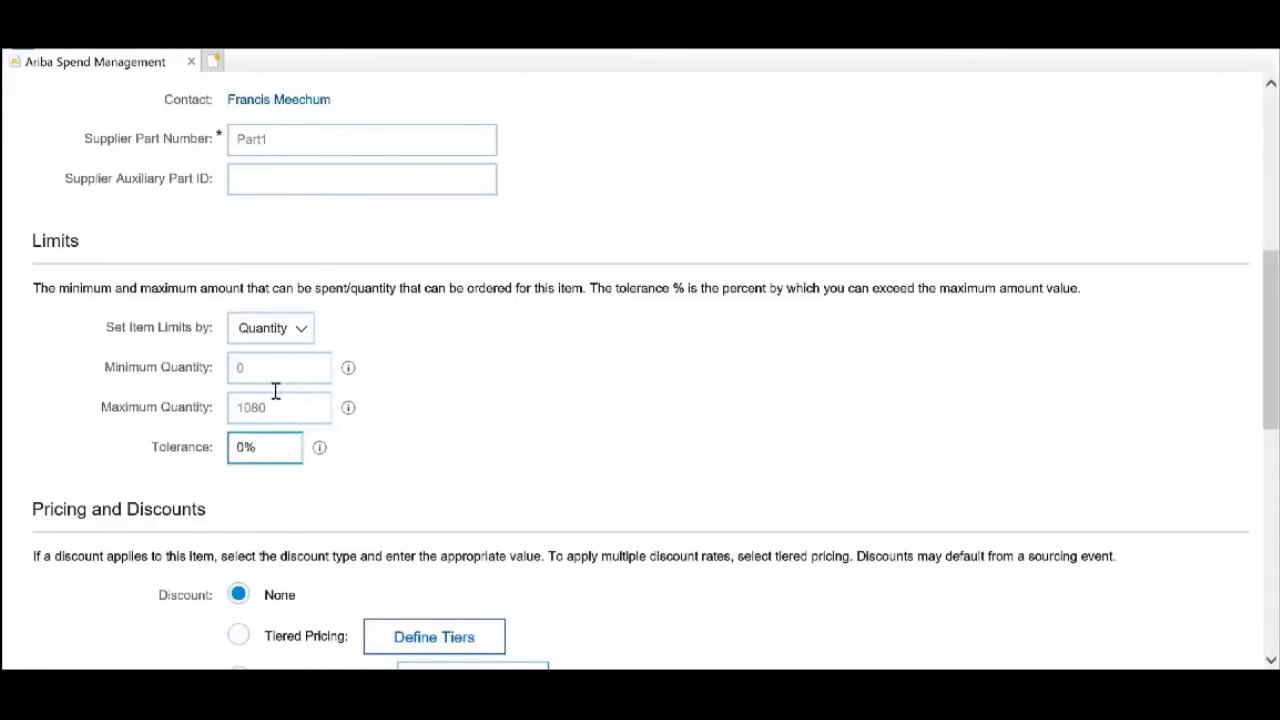
pyautogui.click(298, 330)
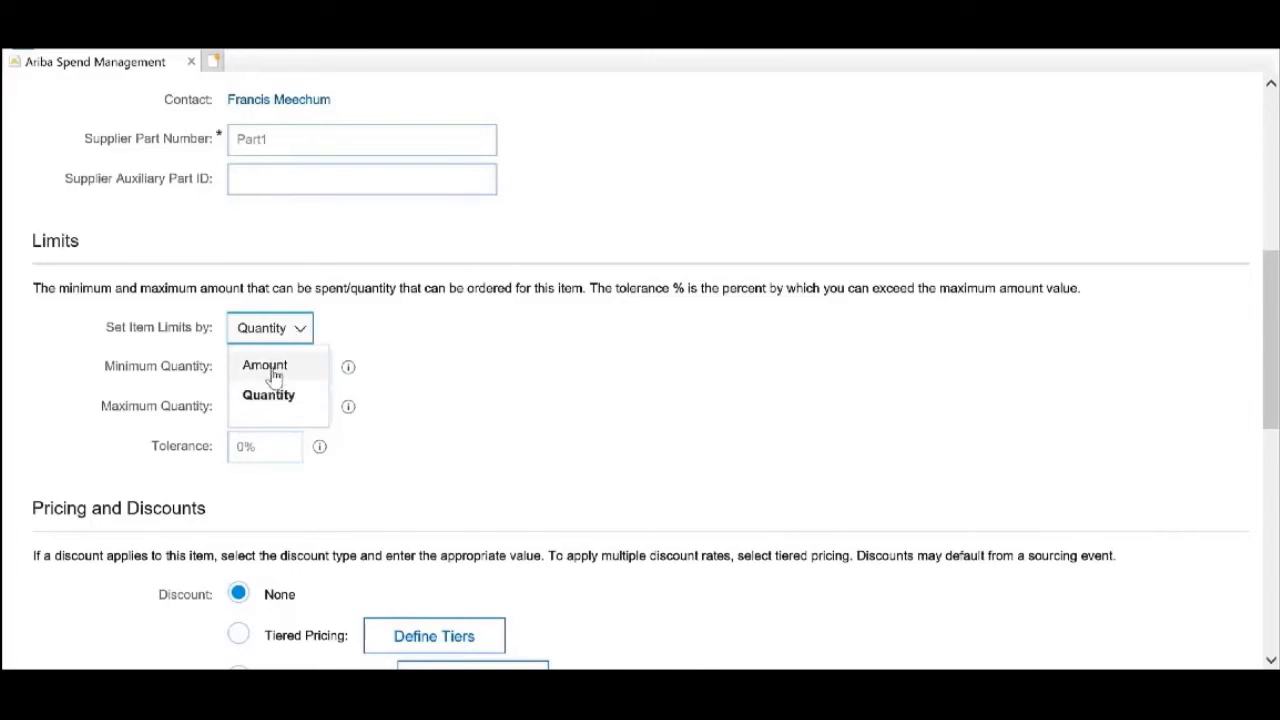
pyautogui.click(395, 343)
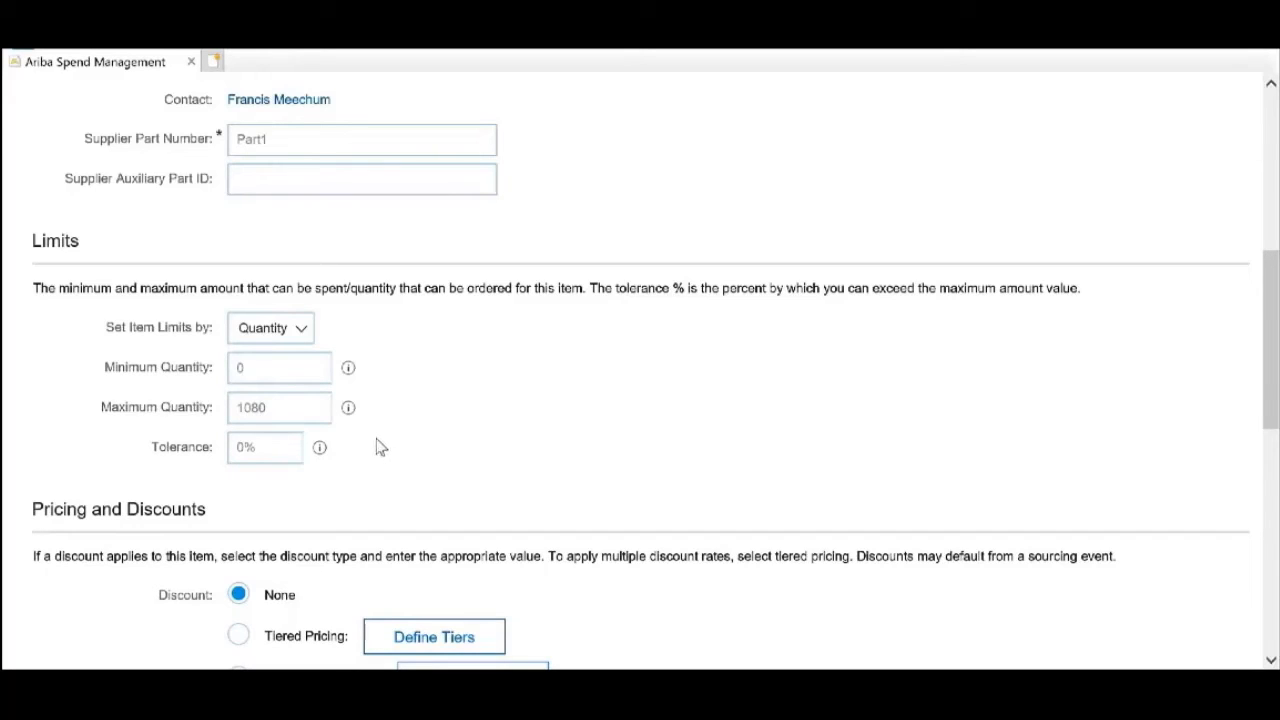
# Step: Set Bill To to 3100 (Ariba - PIT) in the Project Manager item's accounting and save the item
pyautogui.scroll(-1, 380, 447)
pyautogui.scroll(-1, 380, 447)
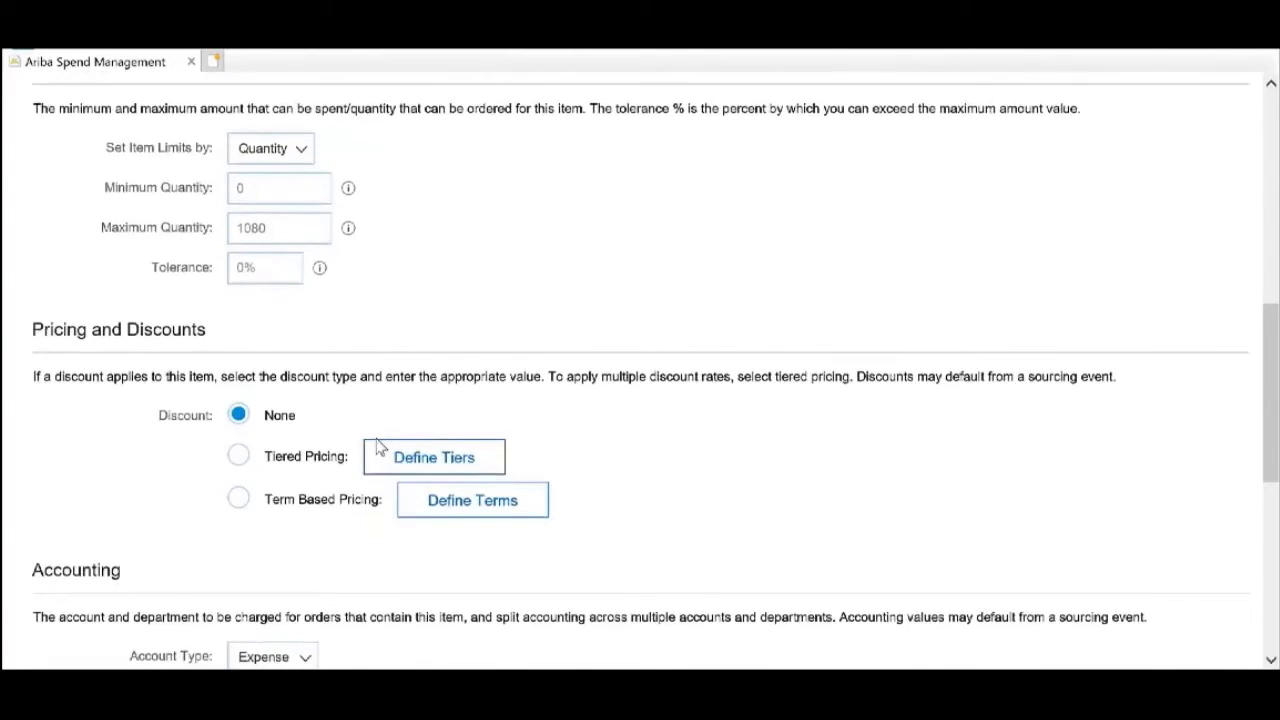
pyautogui.scroll(-1, 380, 447)
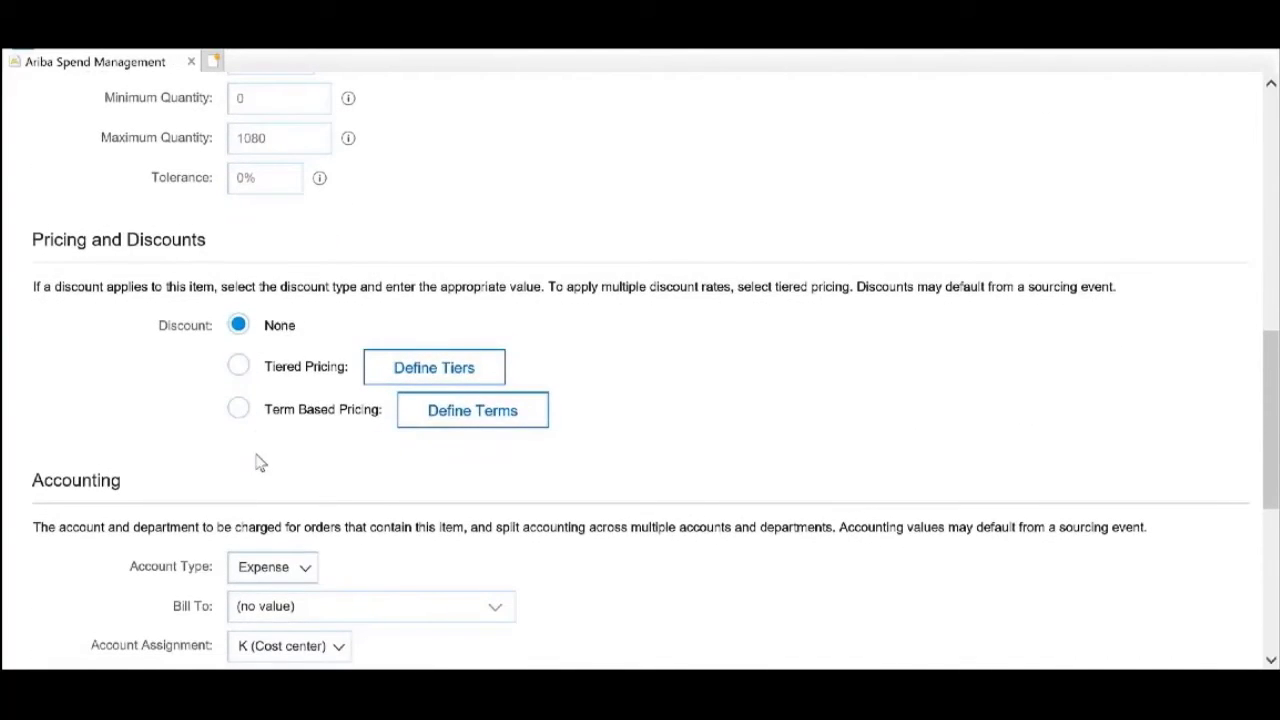
pyautogui.scroll(-5, 251, 420)
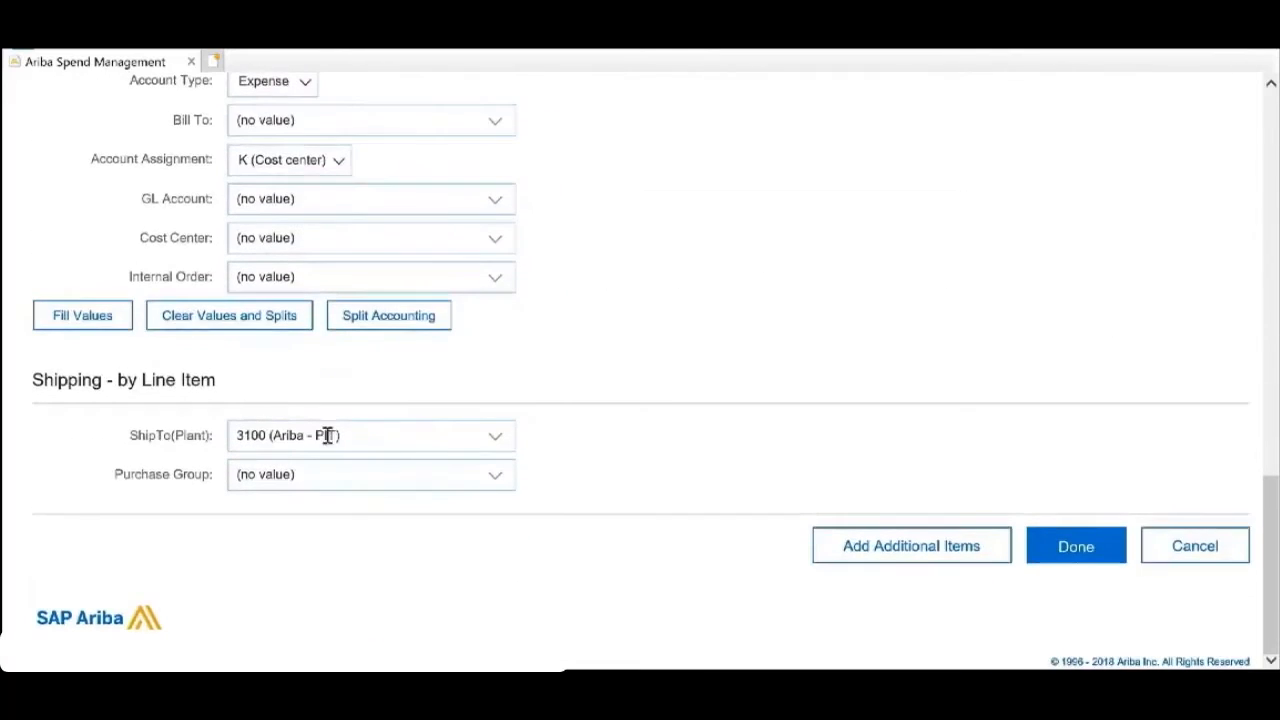
pyautogui.click(1093, 552)
pyautogui.click(491, 232)
pyautogui.click(434, 265)
pyautogui.click(1110, 651)
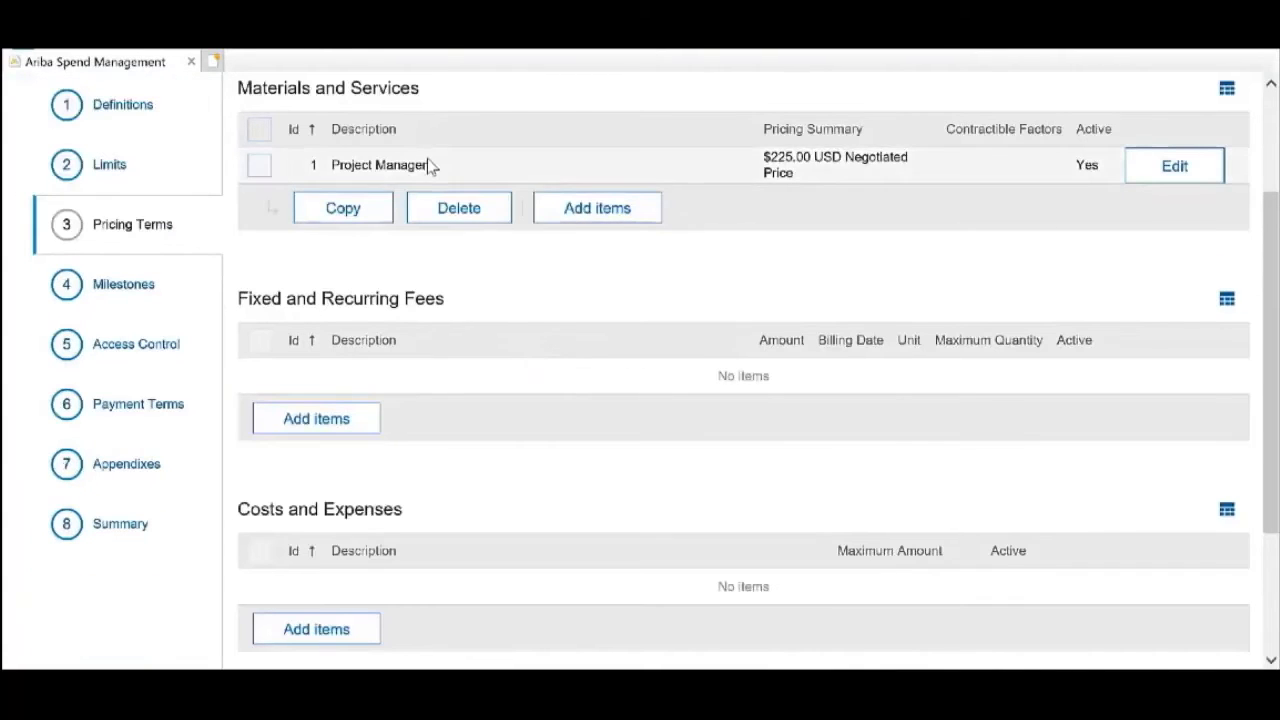
# Step: Start a new Fixed and Recurring Fees item with the full description SAP Ariba Annual Subscription
pyautogui.click(340, 421)
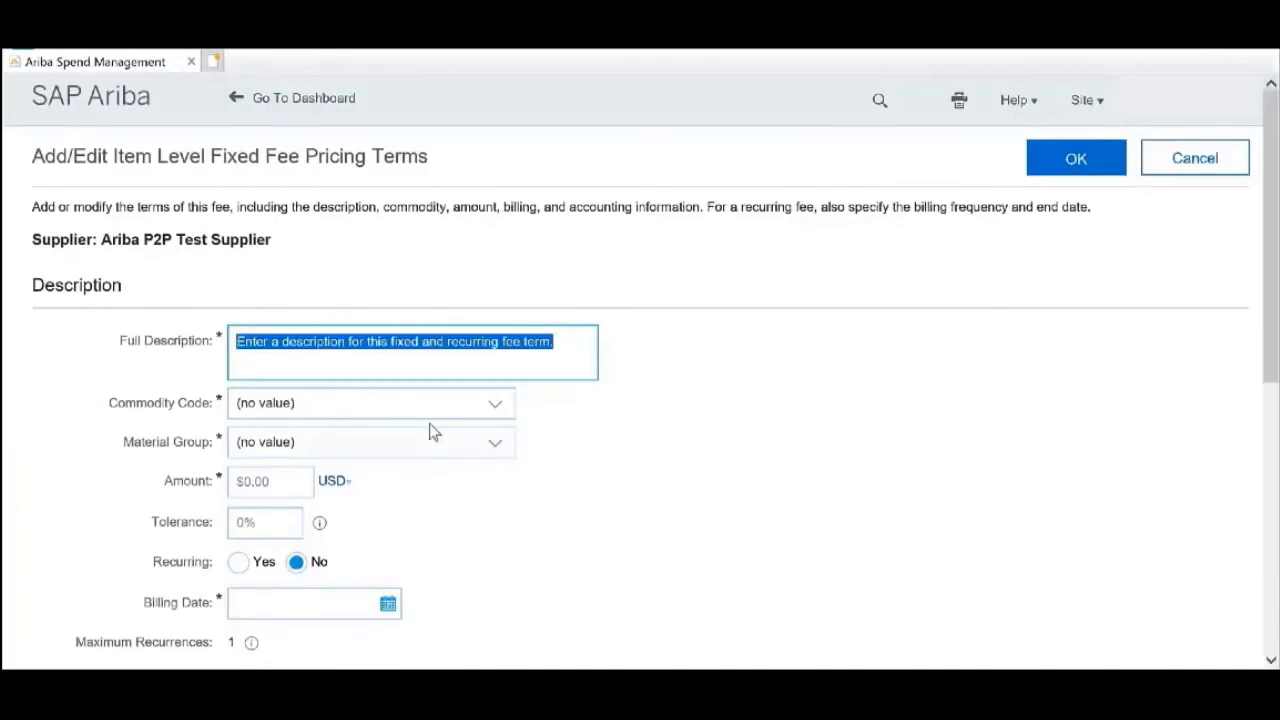
pyautogui.write('Annual')
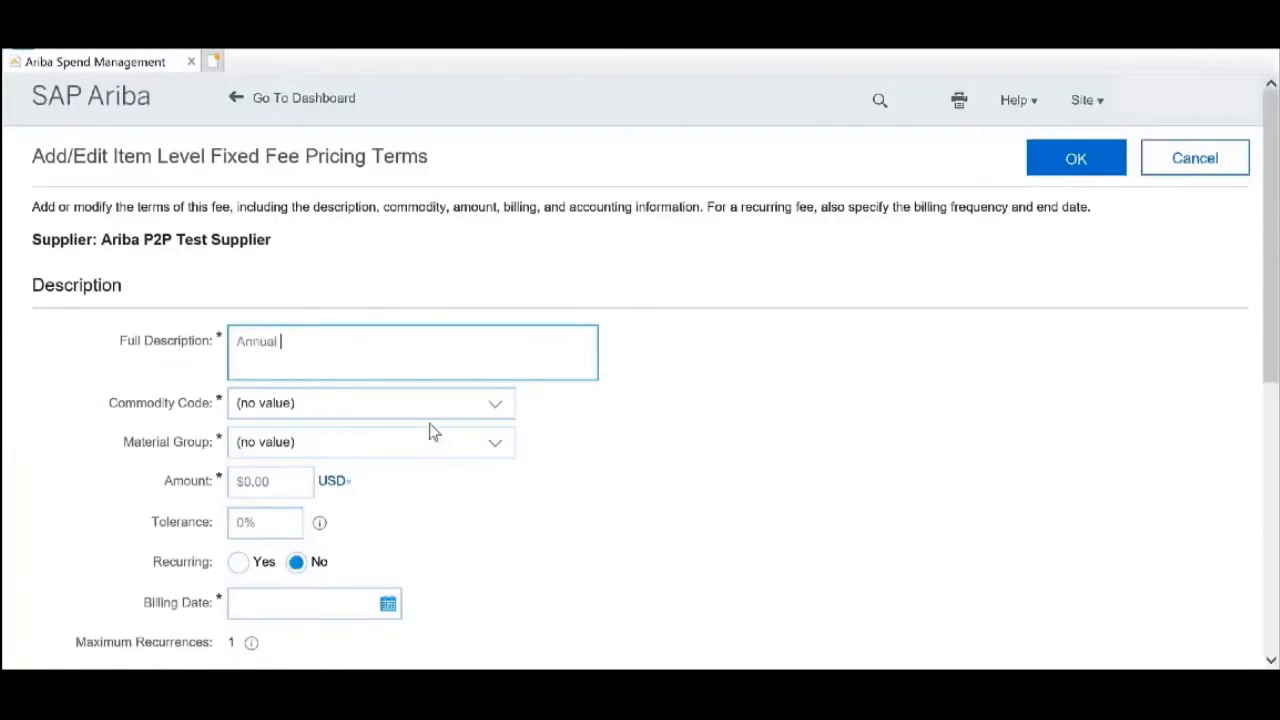
pyautogui.write(' Subscript')
pyautogui.write('SAP Ariba')
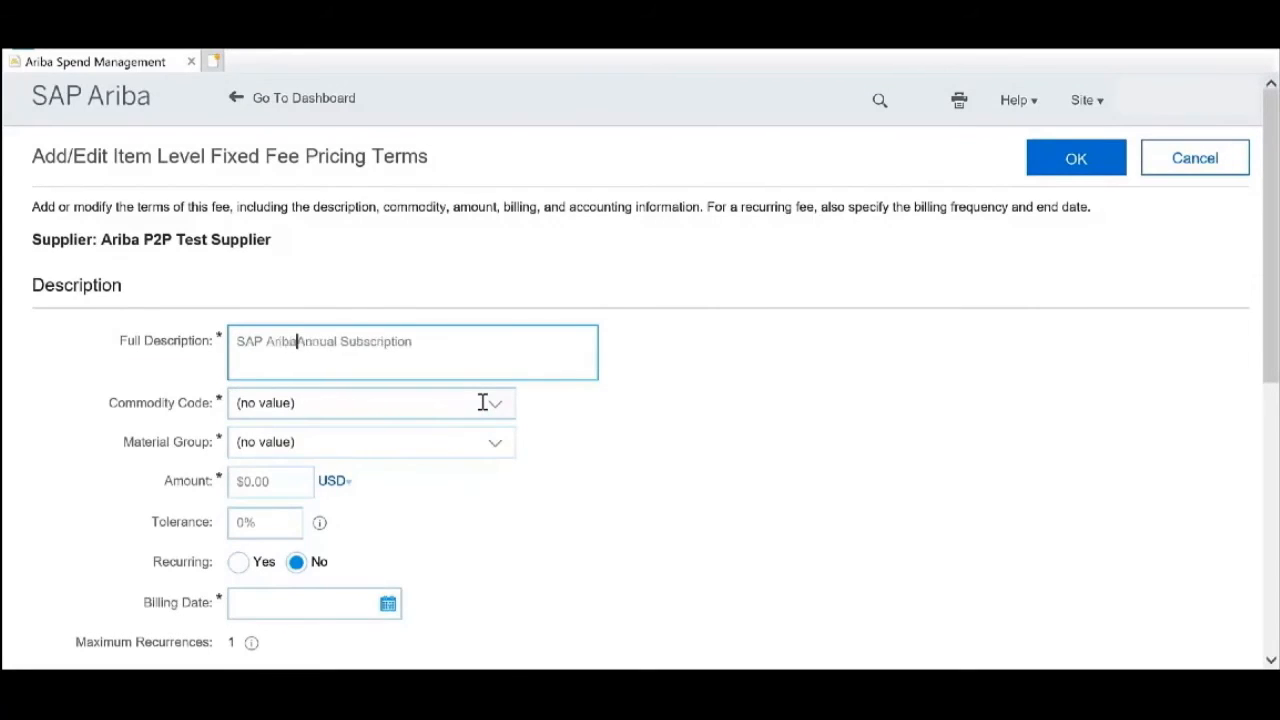
# Step: Search the commodity codes for software and assign Business function specific software to the subscription fee
pyautogui.click(496, 404)
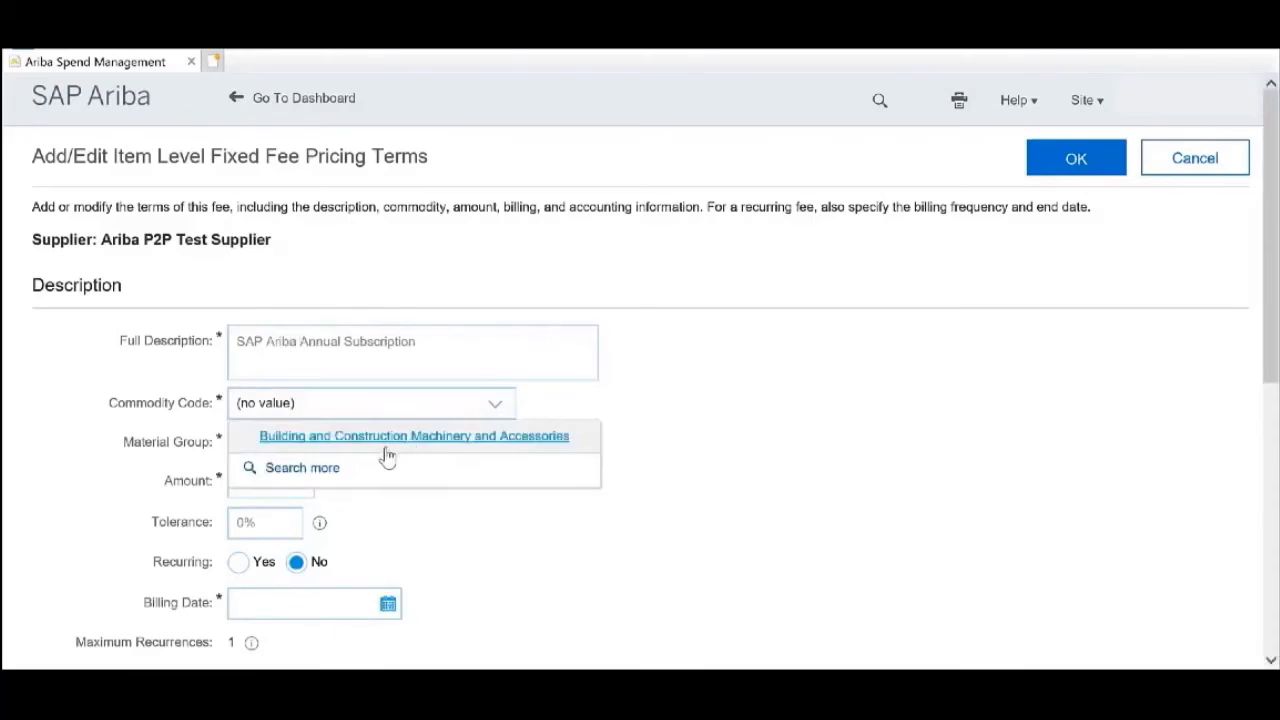
pyautogui.click(381, 467)
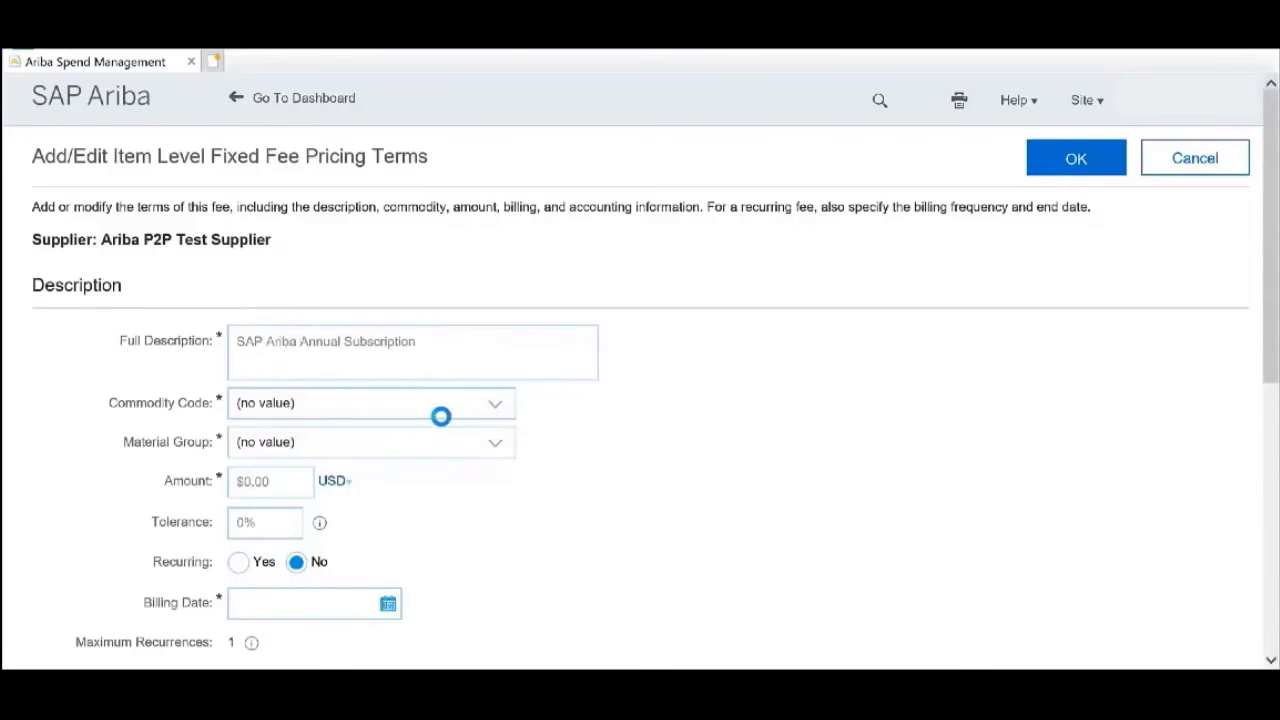
pyautogui.write('software')
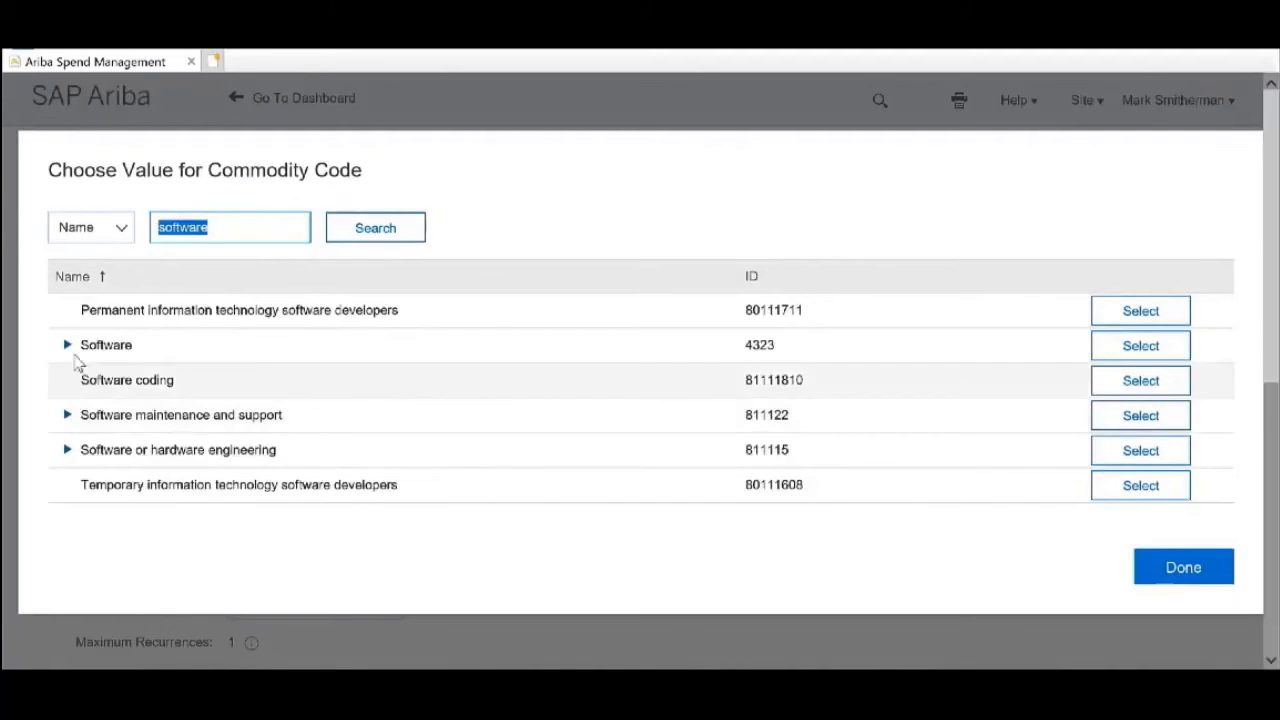
pyautogui.click(65, 346)
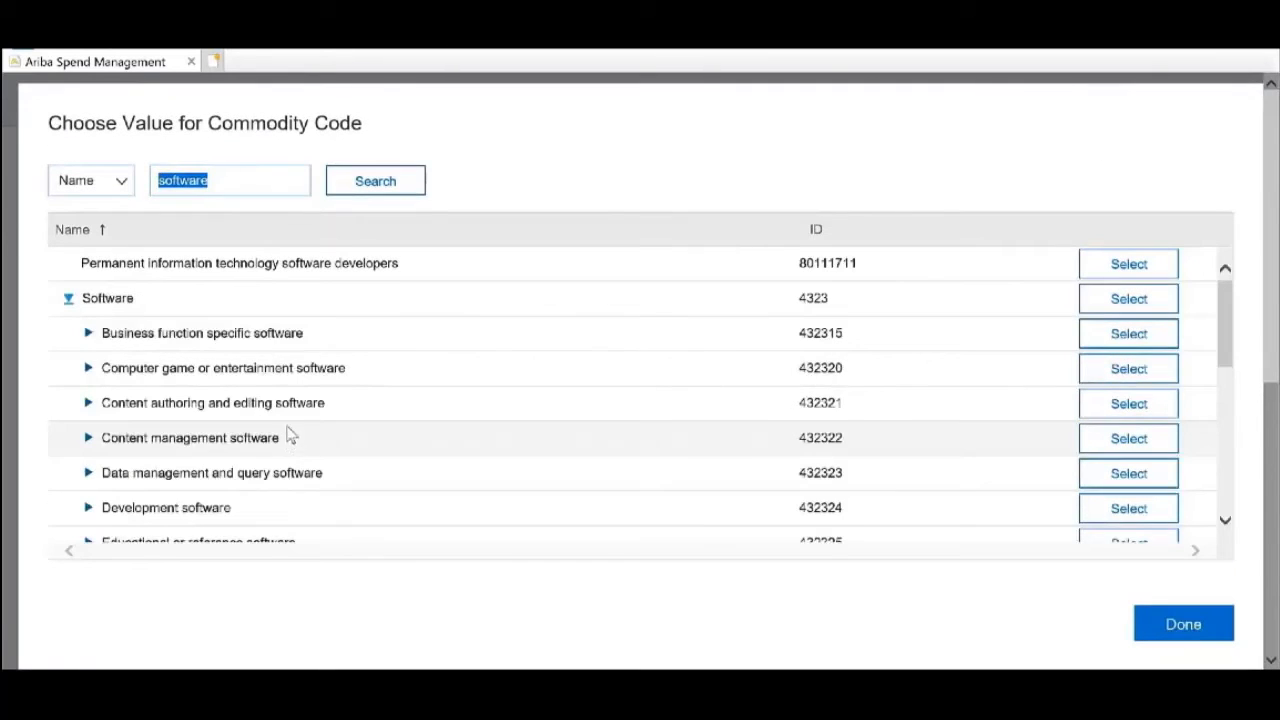
pyautogui.click(1128, 333)
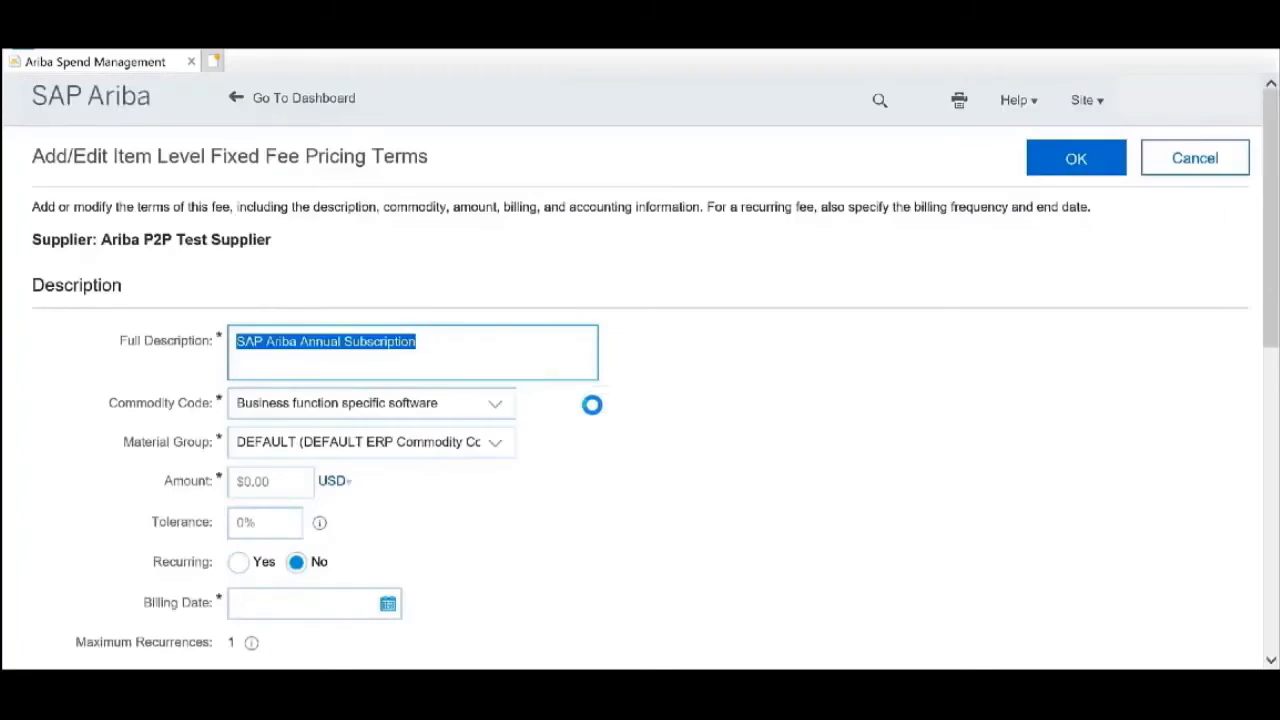
# Step: Set the subscription fee's amount to 250000 USD and make the fee recurring
pyautogui.click(272, 482)
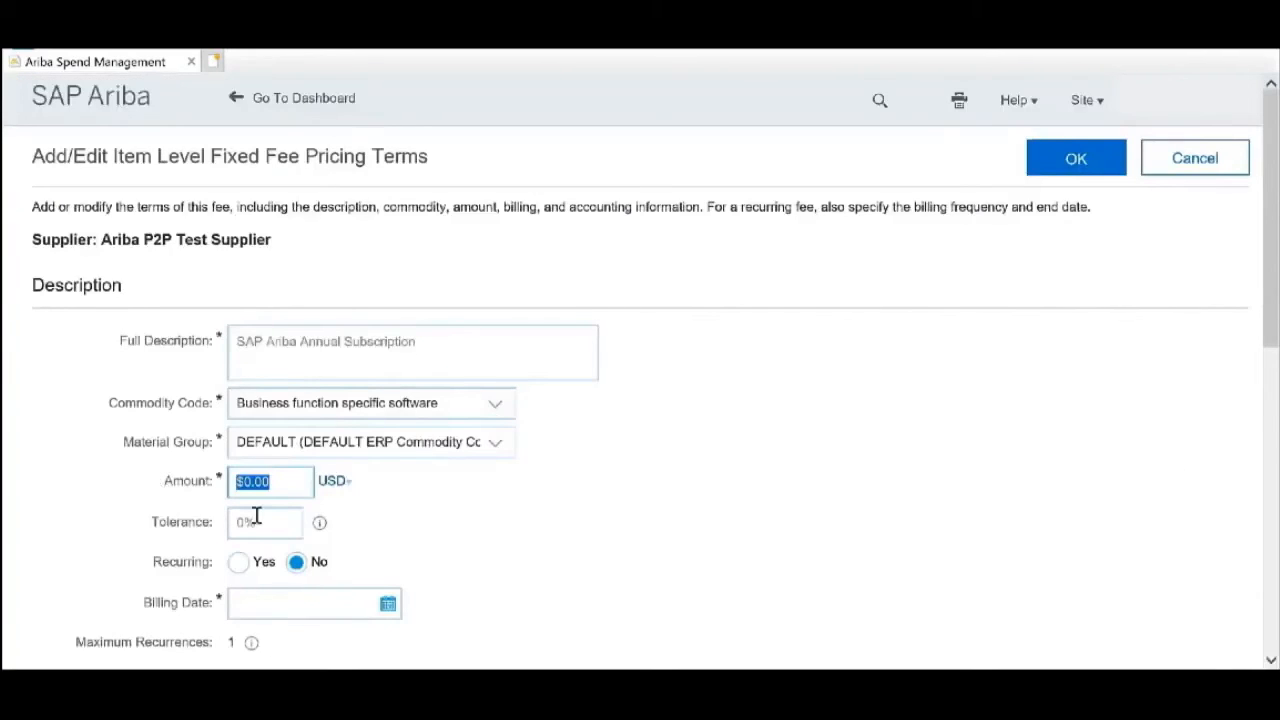
pyautogui.write('250000')
pyautogui.click(245, 522)
pyautogui.scroll(-1, 248, 560)
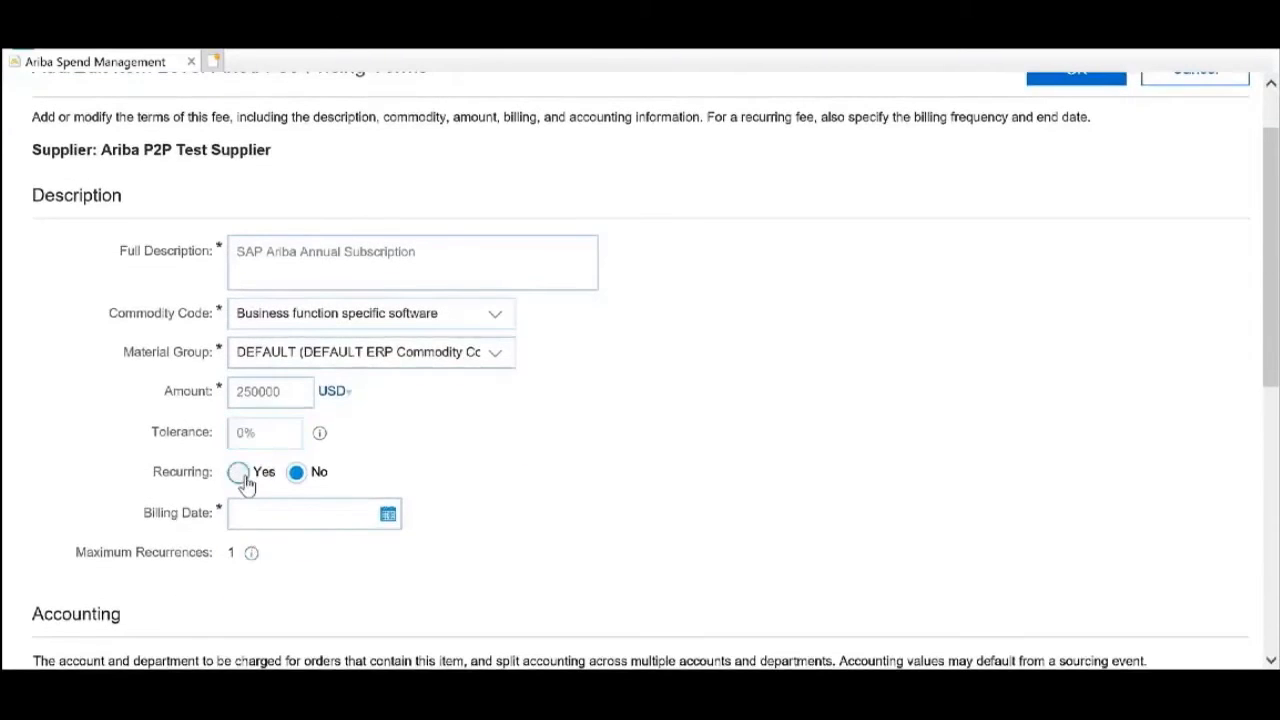
pyautogui.click(241, 472)
# Step: Set the recurring subscription fee's end date to 31 Oct, 2019 and check its maximum recurrences
pyautogui.scroll(-1, 460, 486)
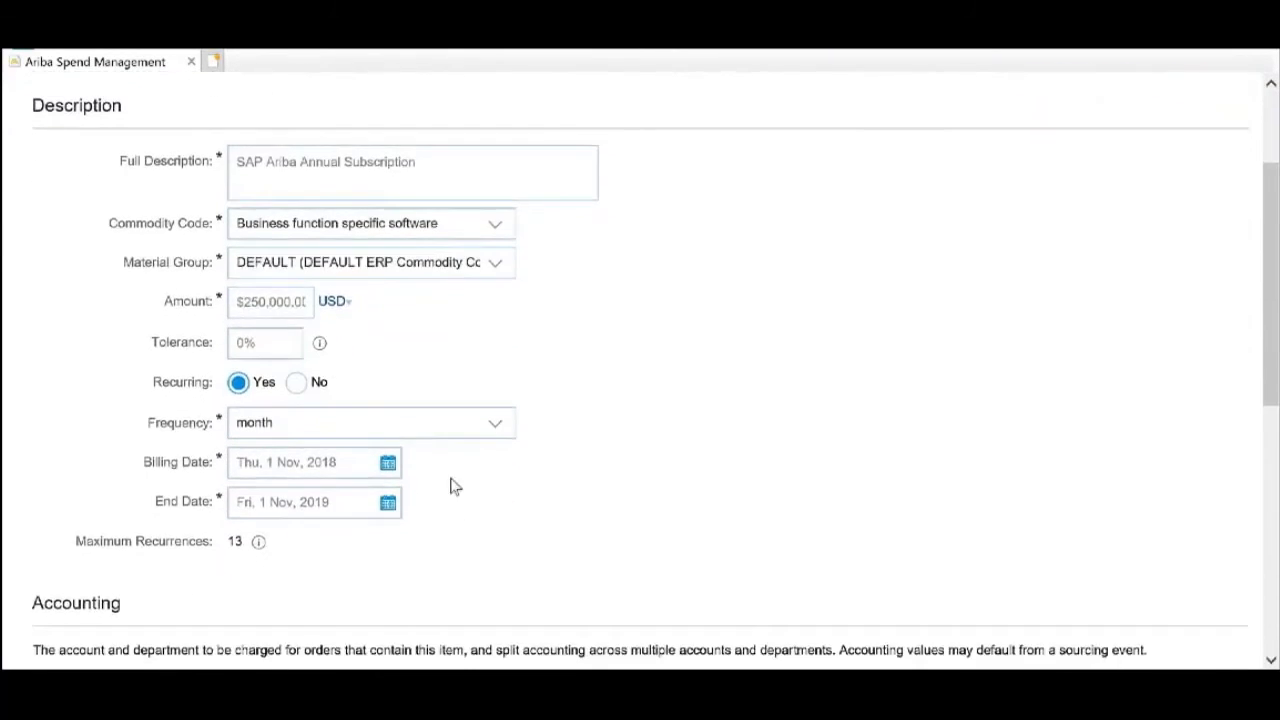
pyautogui.click(388, 504)
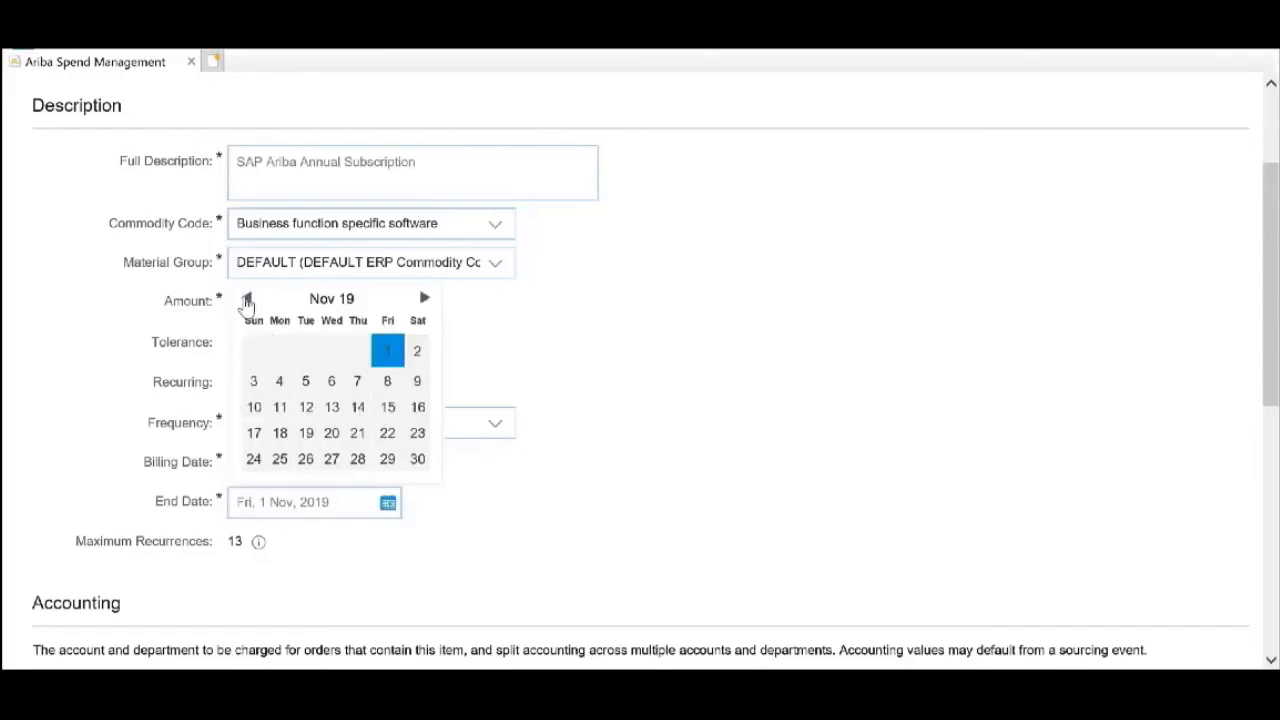
pyautogui.click(247, 299)
pyautogui.click(357, 451)
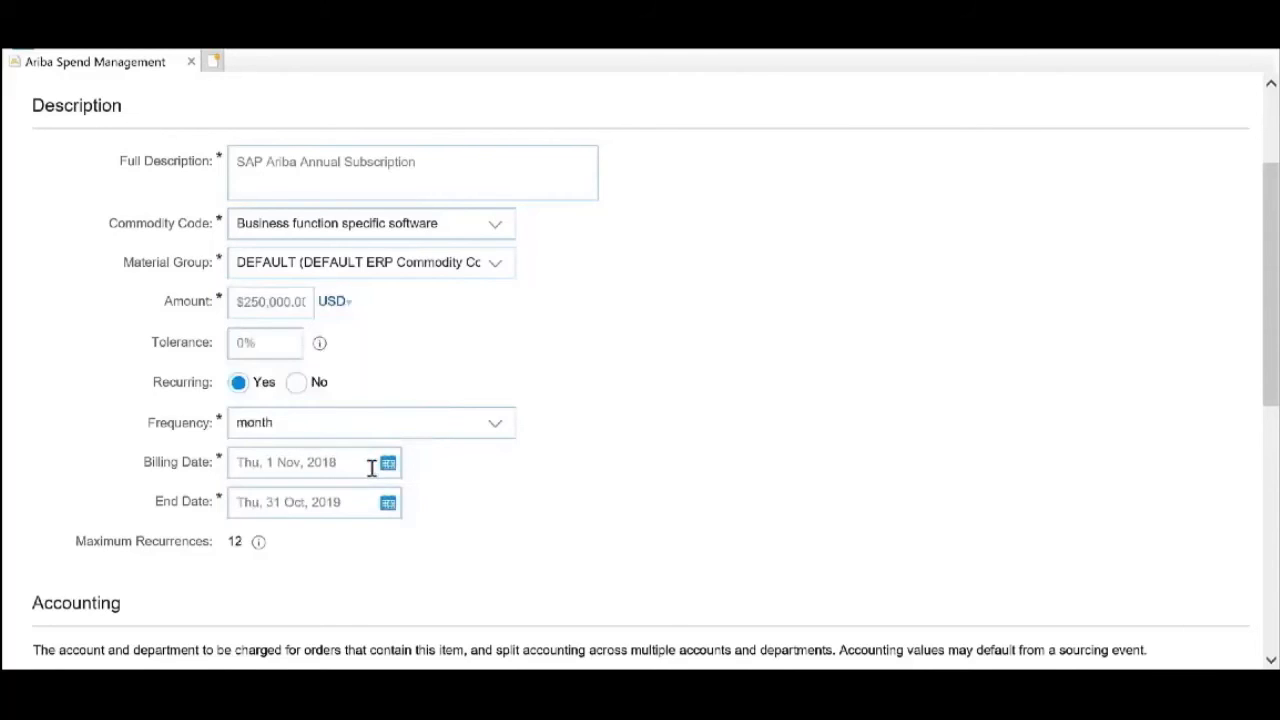
pyautogui.doubleClick(236, 541)
pyautogui.moveTo(171, 541); pyautogui.dragTo(304, 563)
pyautogui.click(304, 563)
pyautogui.scroll(-1, 342, 553)
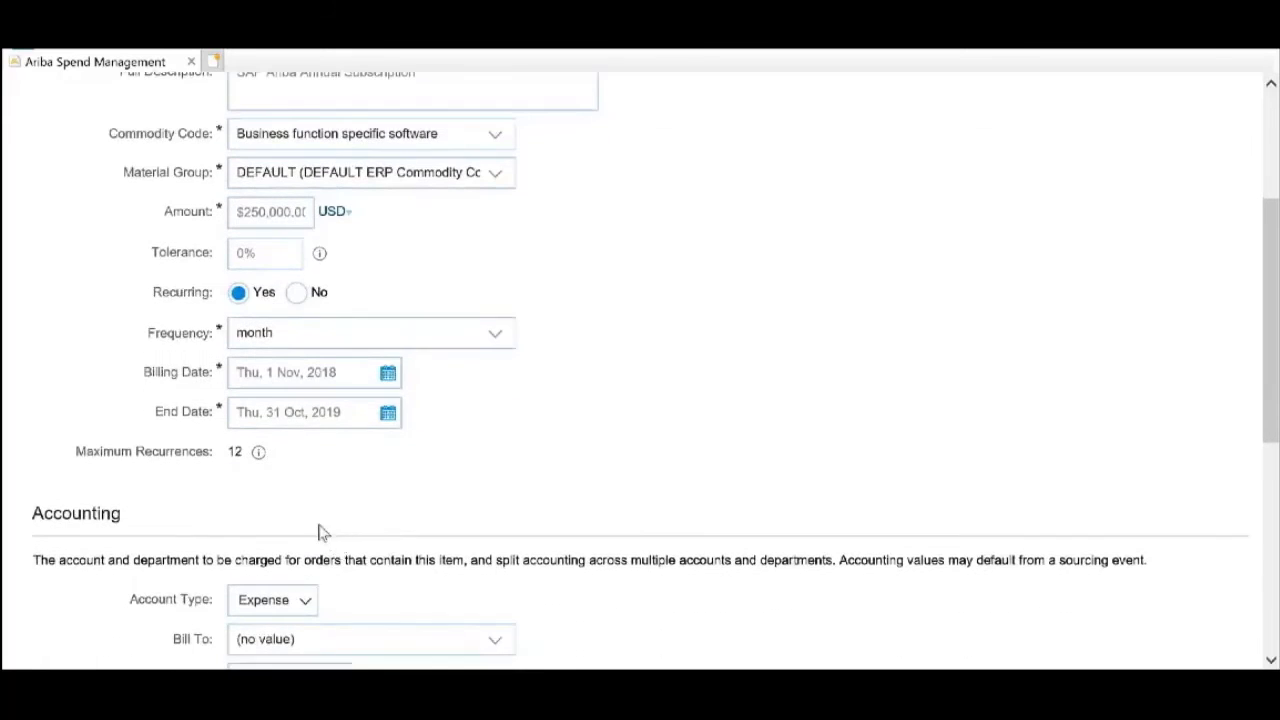
# Step: Change the subscription fee's billing frequency to year
pyautogui.click(492, 335)
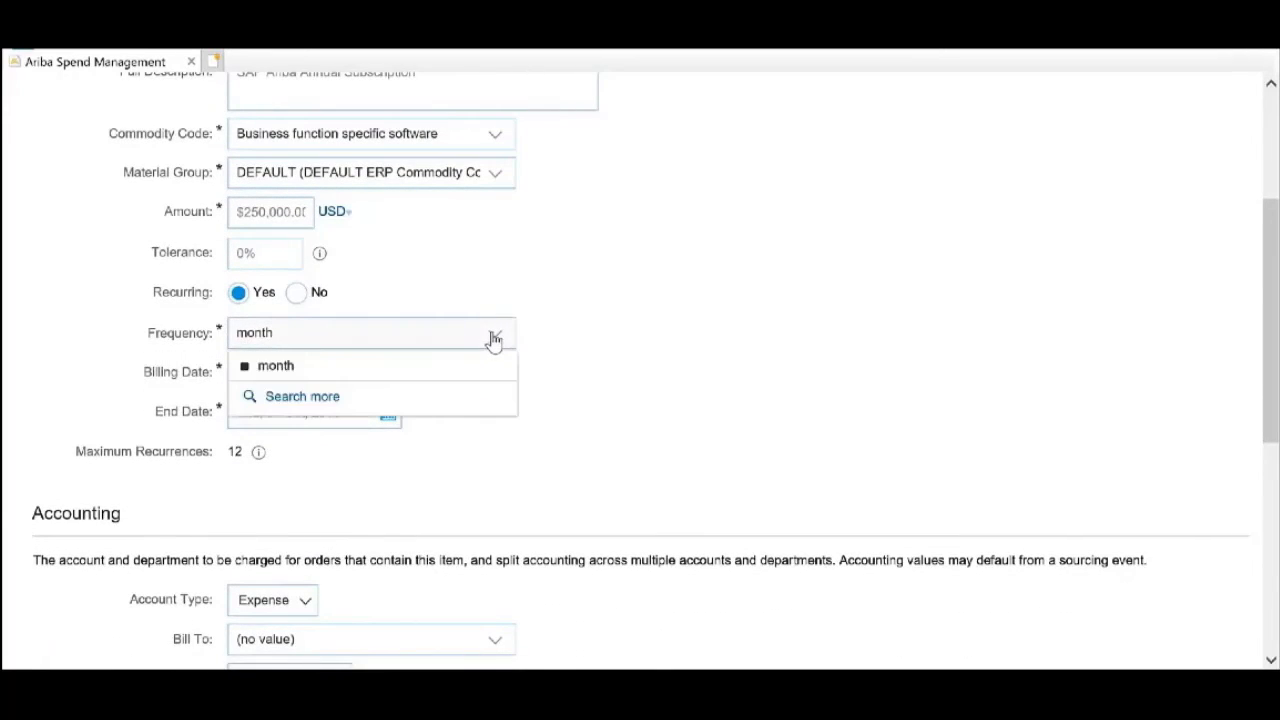
pyautogui.click(306, 398)
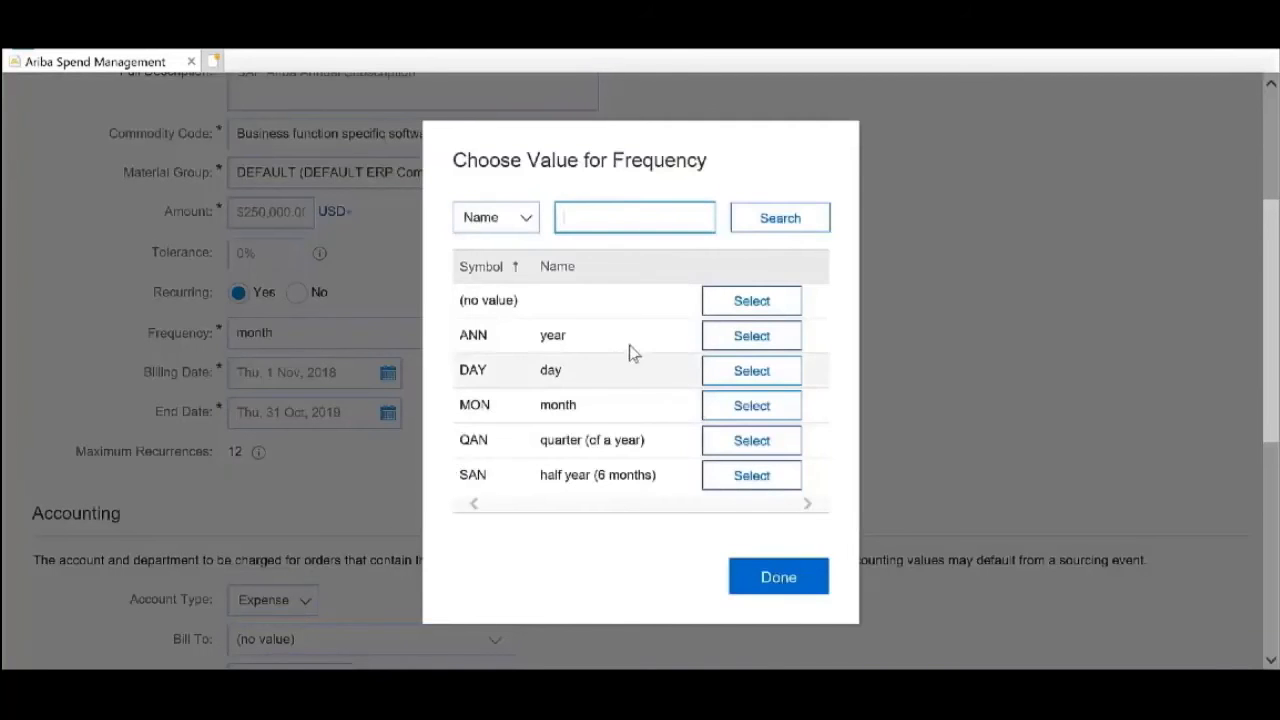
pyautogui.click(731, 337)
pyautogui.click(233, 452)
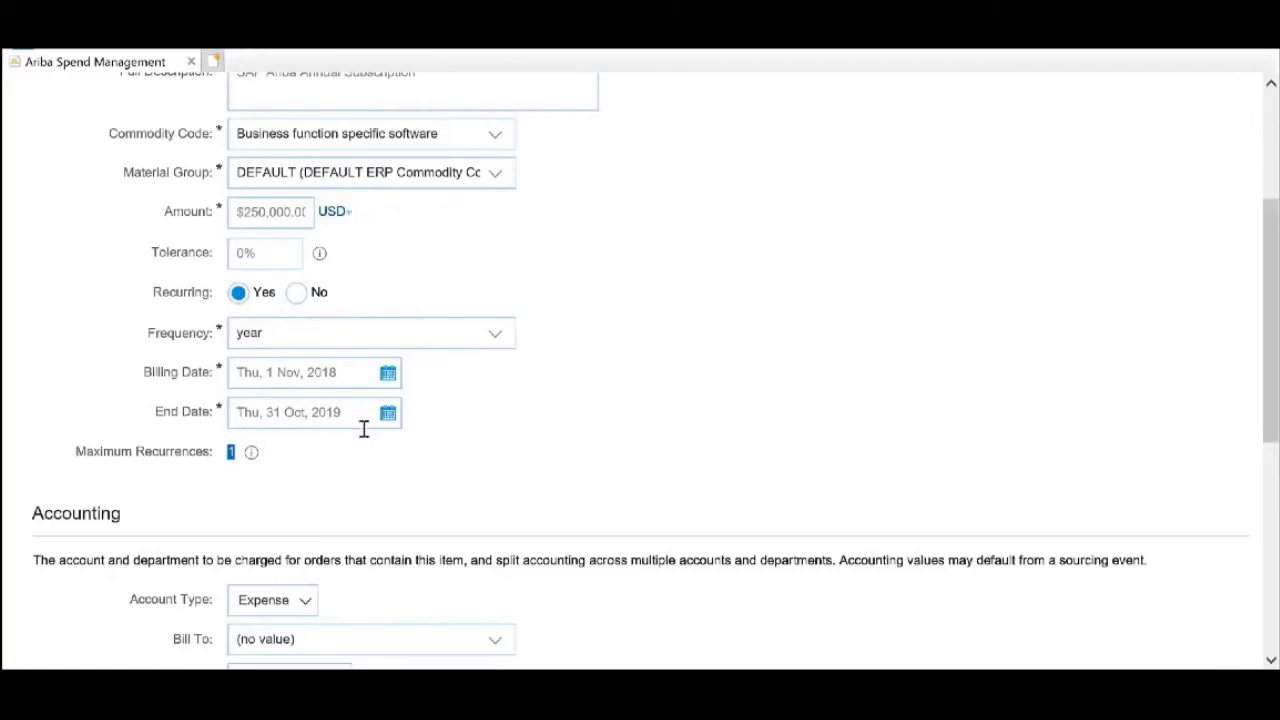
# Step: Set Bill To to 3100 (Ariba - PIT) in the subscription fee's accounting and save the fee
pyautogui.scroll(-5, 363, 437)
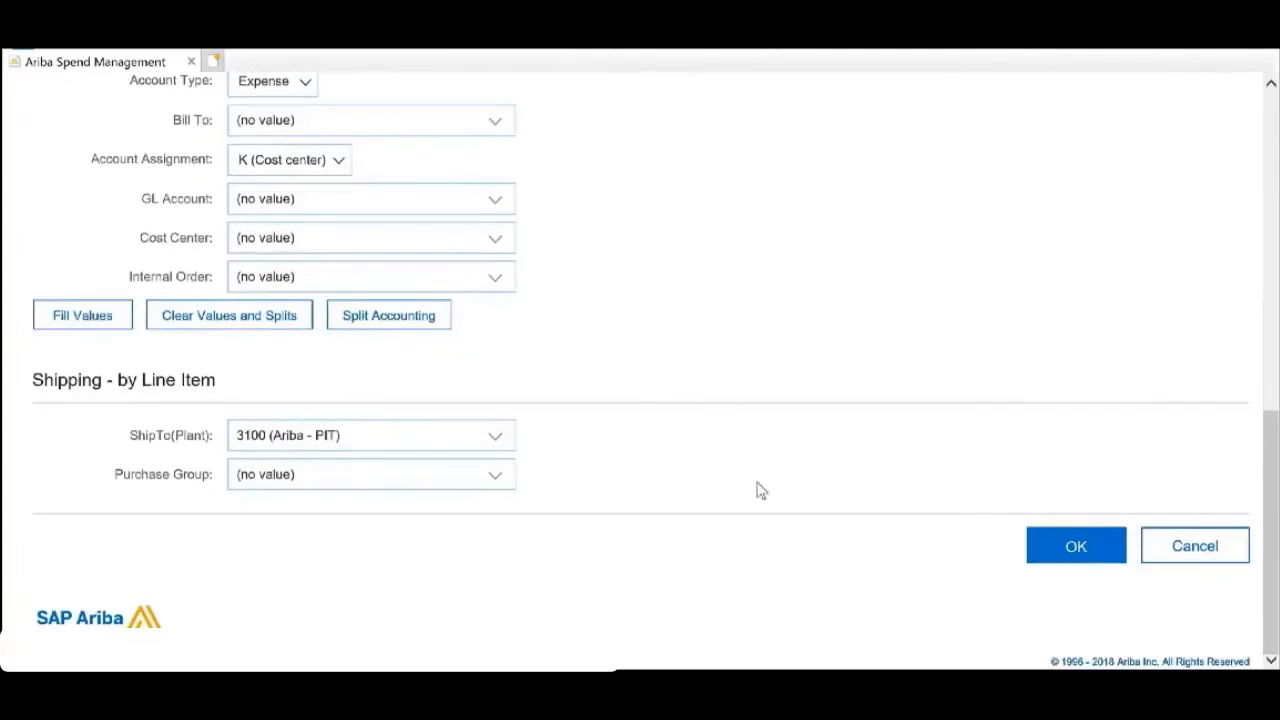
pyautogui.click(1116, 560)
pyautogui.click(488, 228)
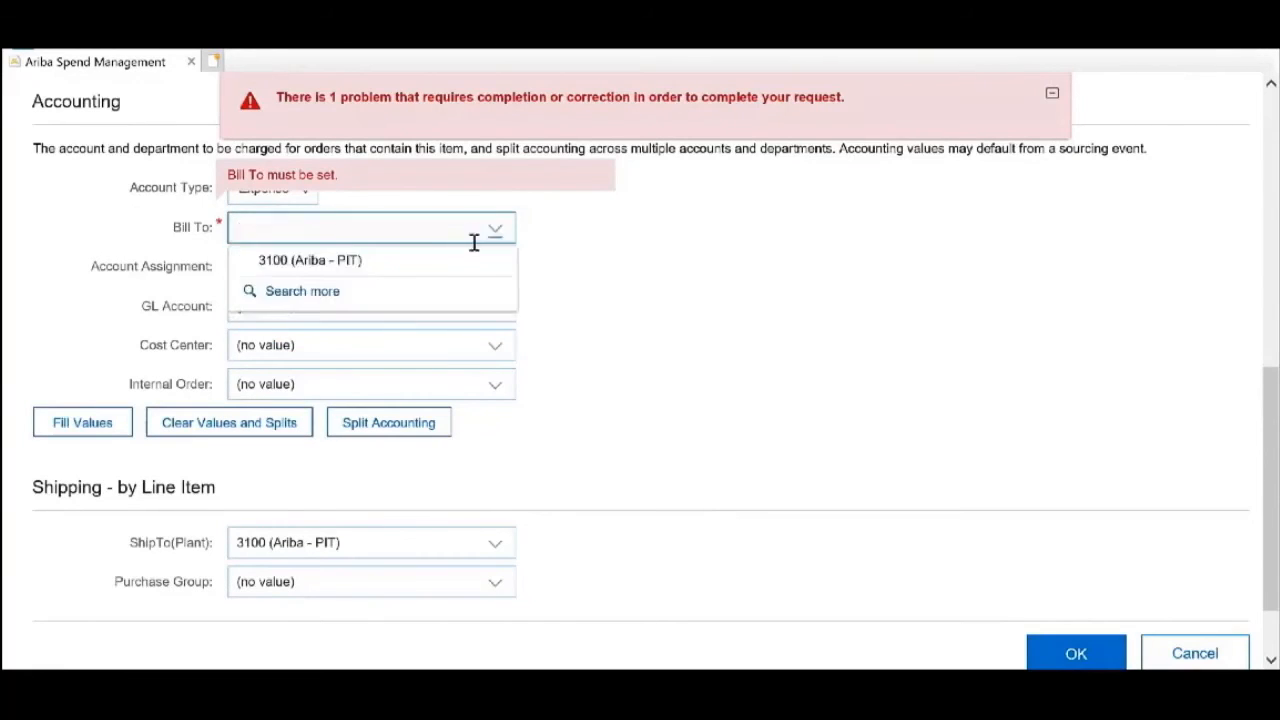
pyautogui.click(403, 262)
pyautogui.click(1076, 654)
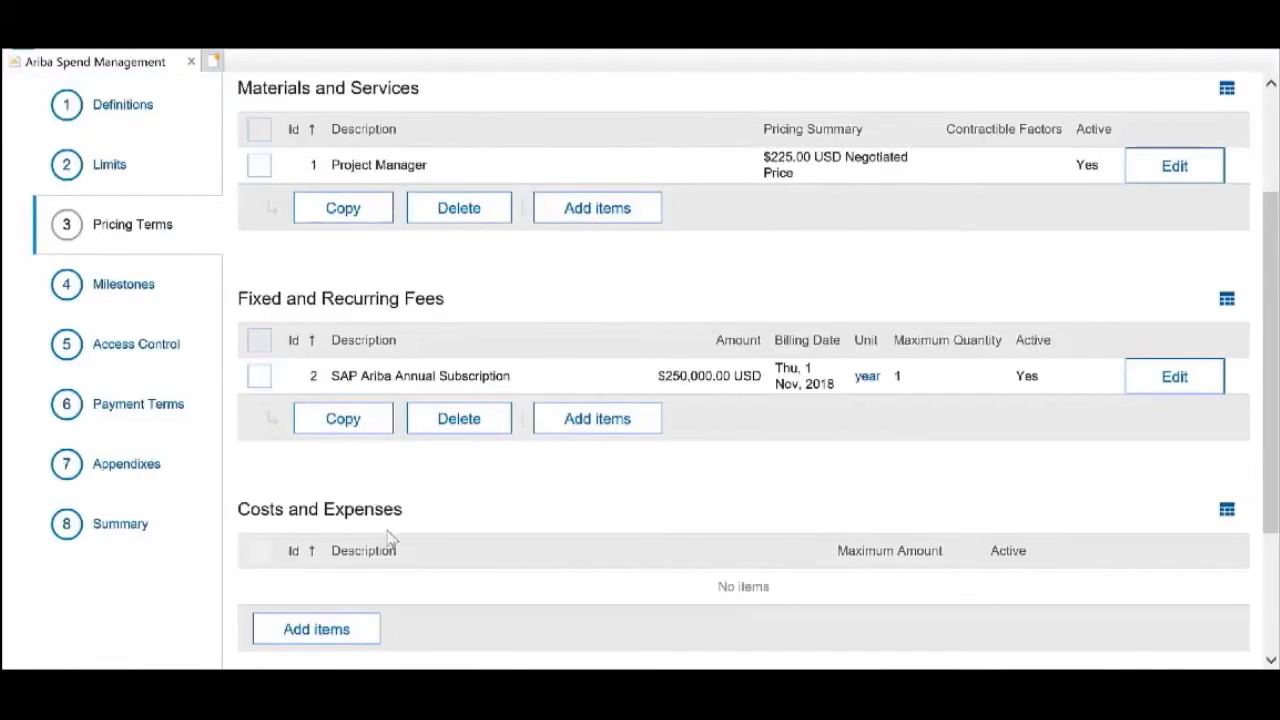
# Step: Add a costs and expenses item described as T&E with the Travel and Food and Lodging and Entertainment commodity code
pyautogui.click(340, 629)
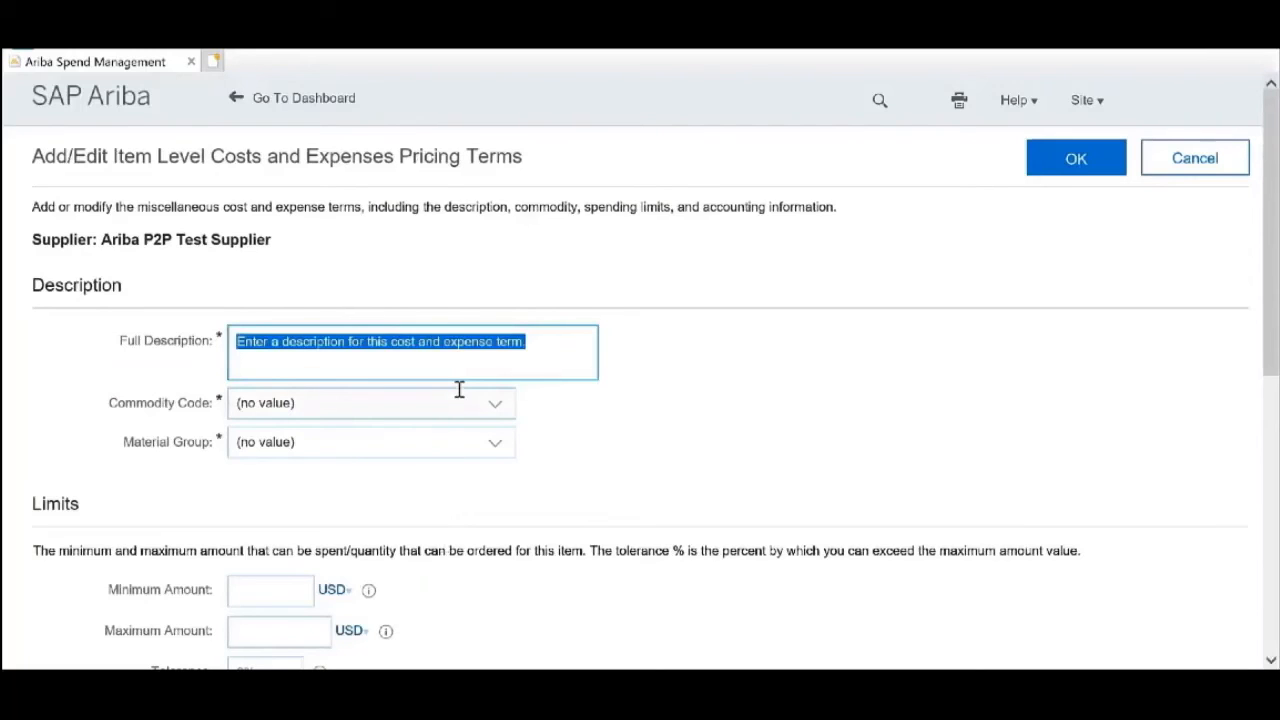
pyautogui.write('T&E')
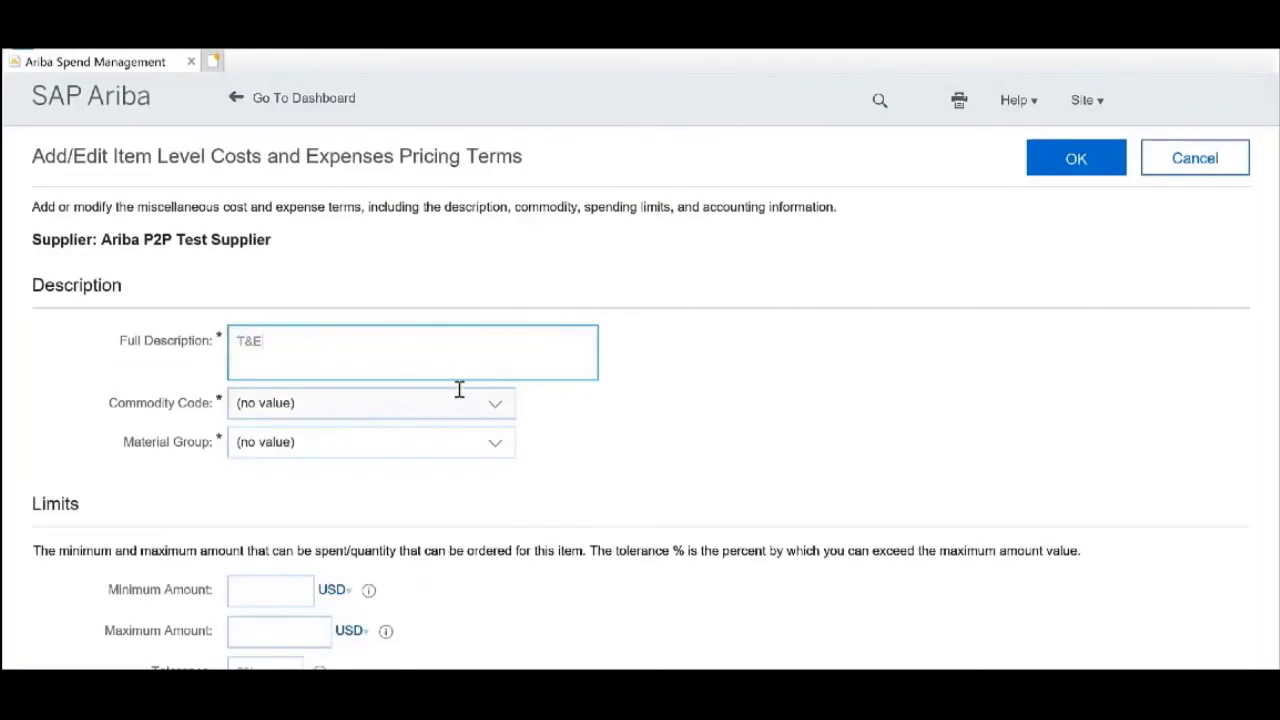
pyautogui.click(490, 405)
pyautogui.click(433, 437)
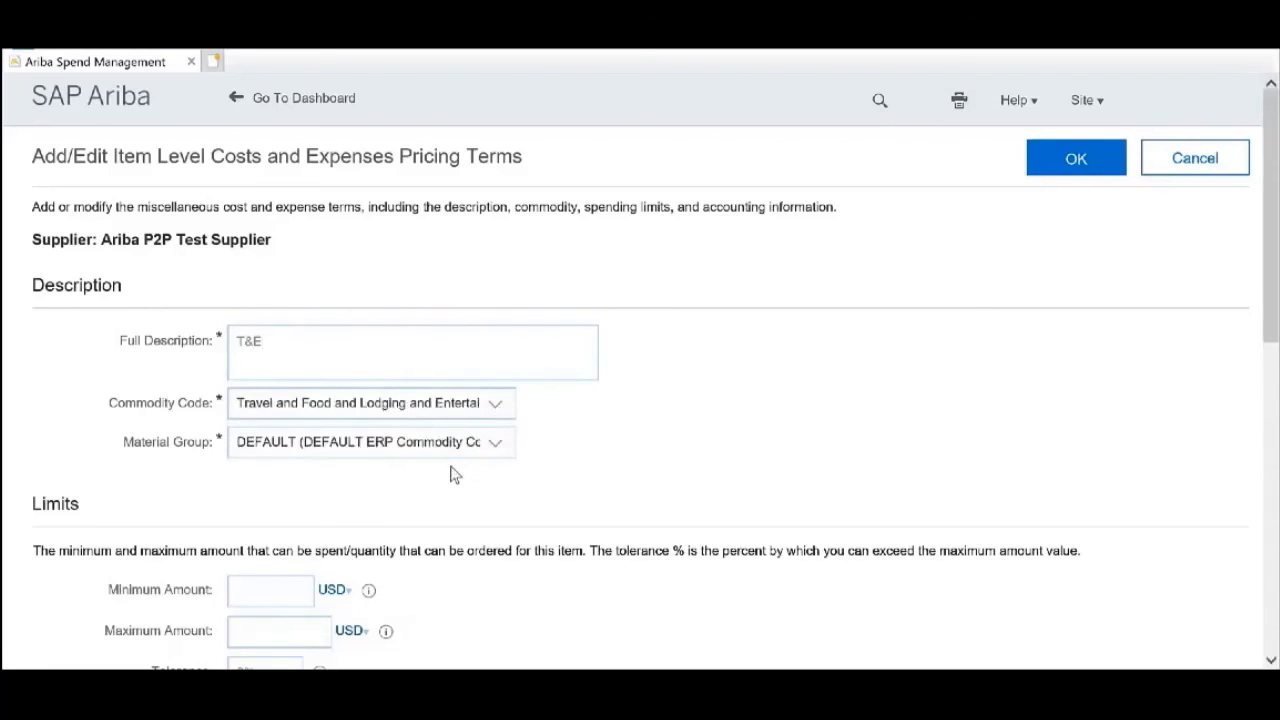
# Step: Set the T&E item's maximum amount to 20000 USD, choose its Bill To in the accounting and save the item
pyautogui.scroll(-1, 450, 478)
pyautogui.click(317, 545)
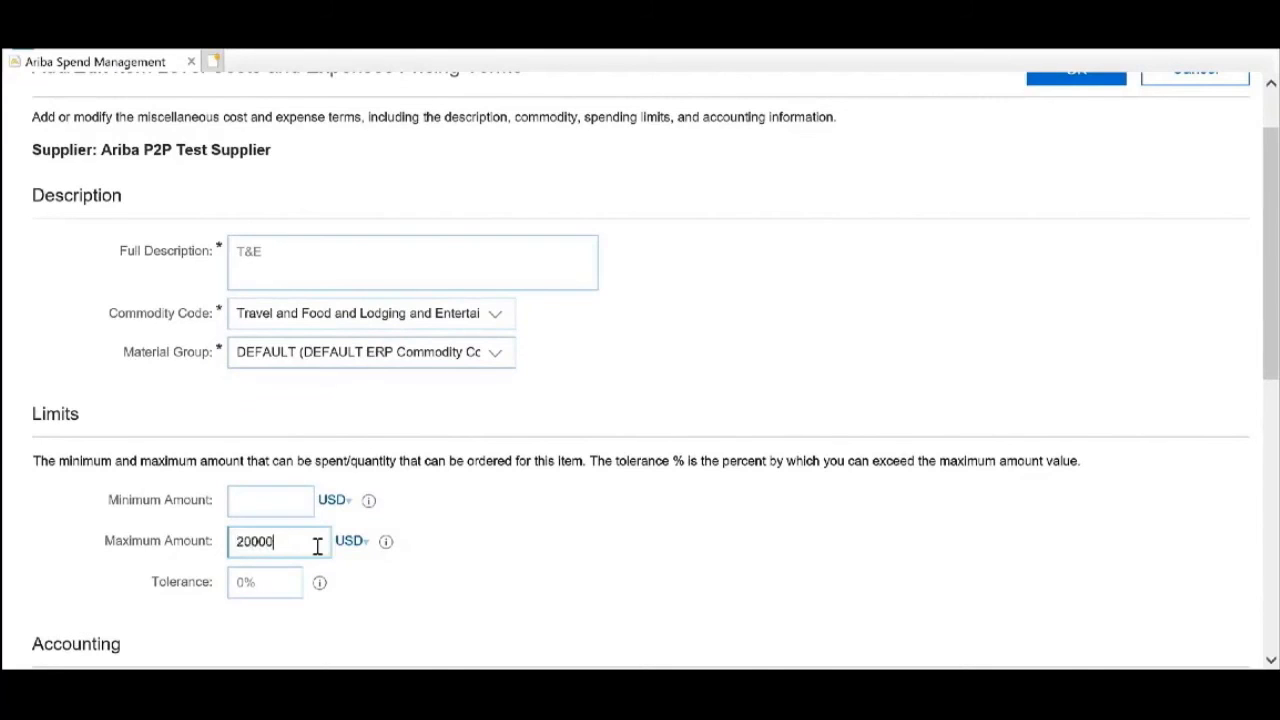
pyautogui.scroll(-5, 340, 529)
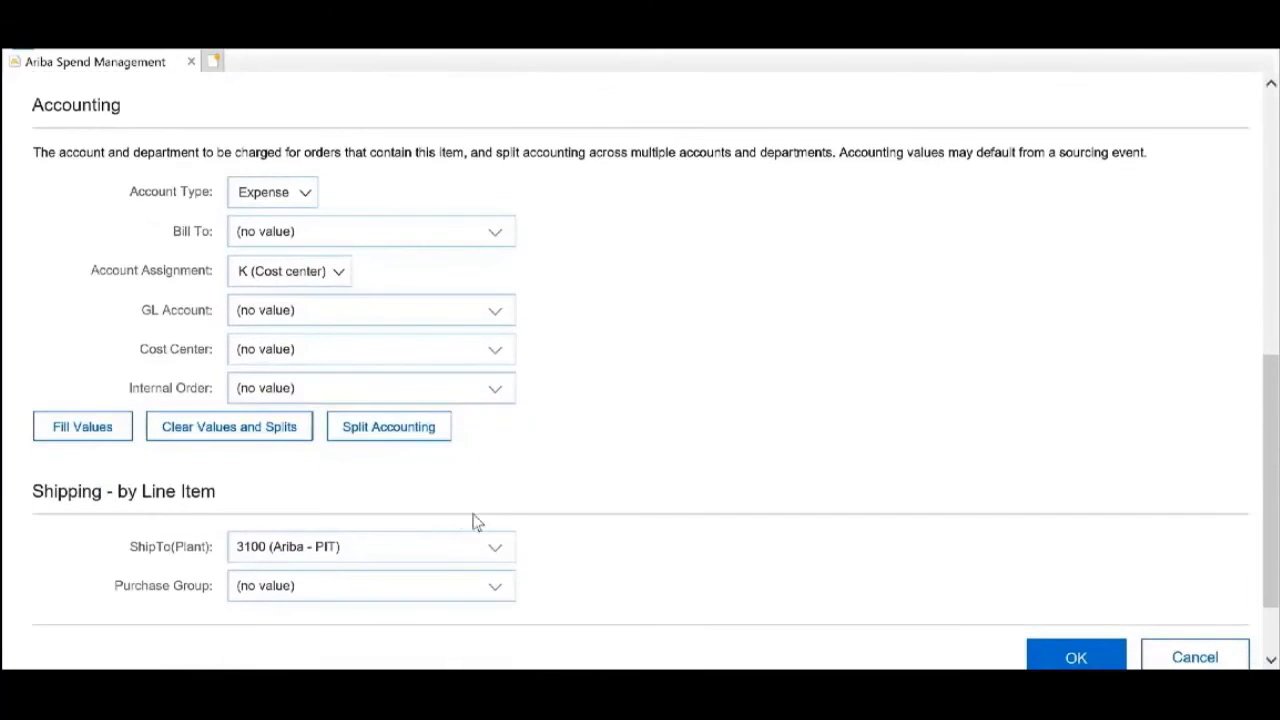
pyautogui.click(500, 240)
pyautogui.click(406, 272)
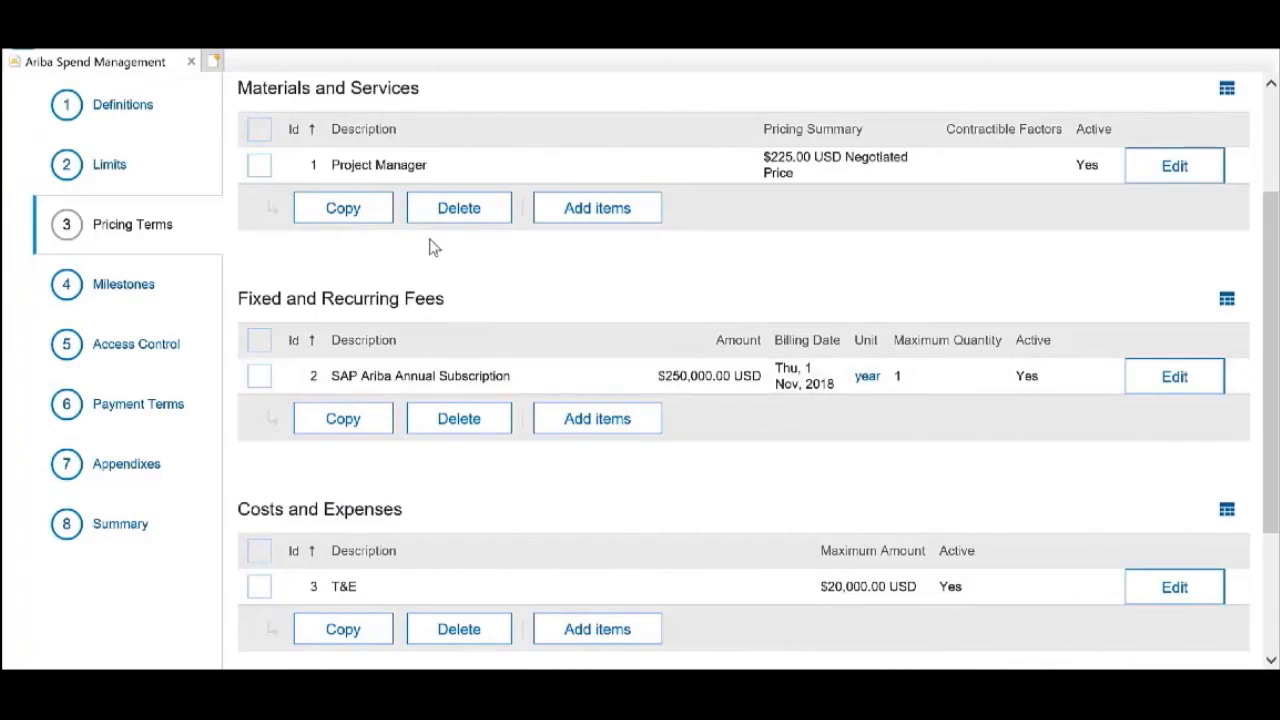
# Step: Review the contract's pricing terms for the Project Manager service, the SAP Ariba annual subscription and the T&E expense
pyautogui.scroll(1, 373, 312)
pyautogui.scroll(2, 373, 312)
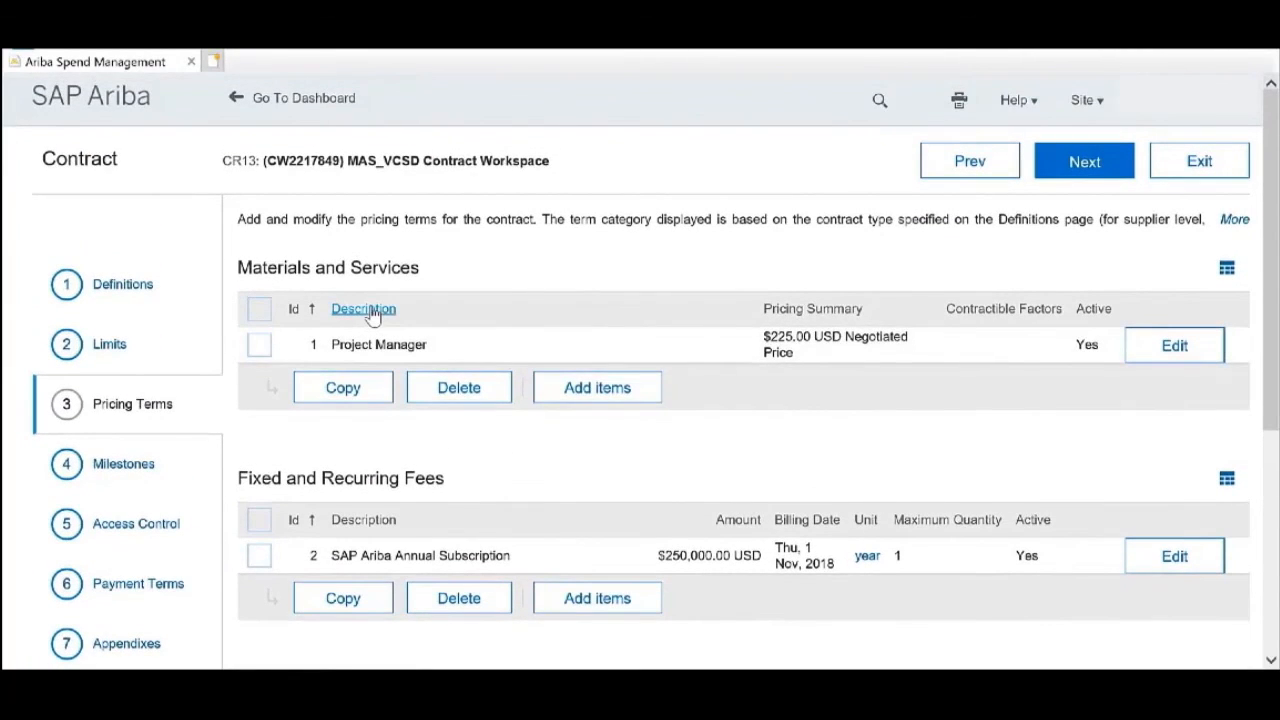
pyautogui.scroll(-2, 373, 312)
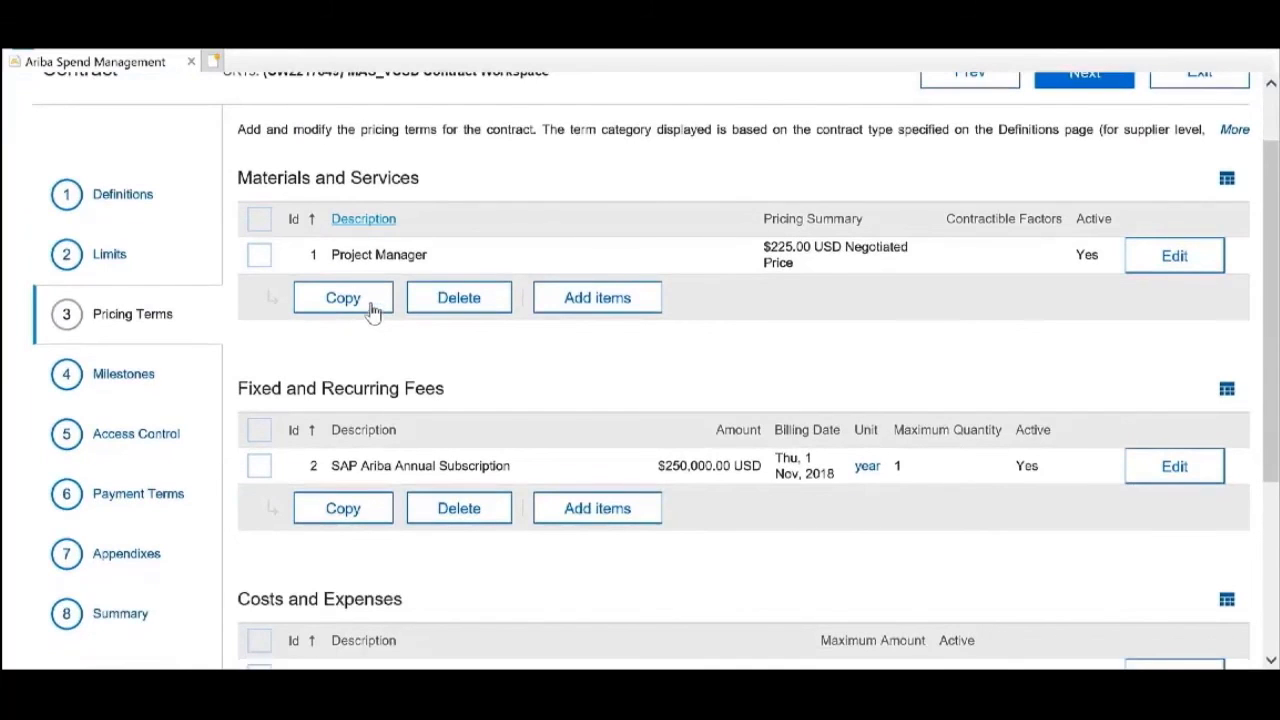
pyautogui.moveTo(428, 256); pyautogui.dragTo(331, 256)
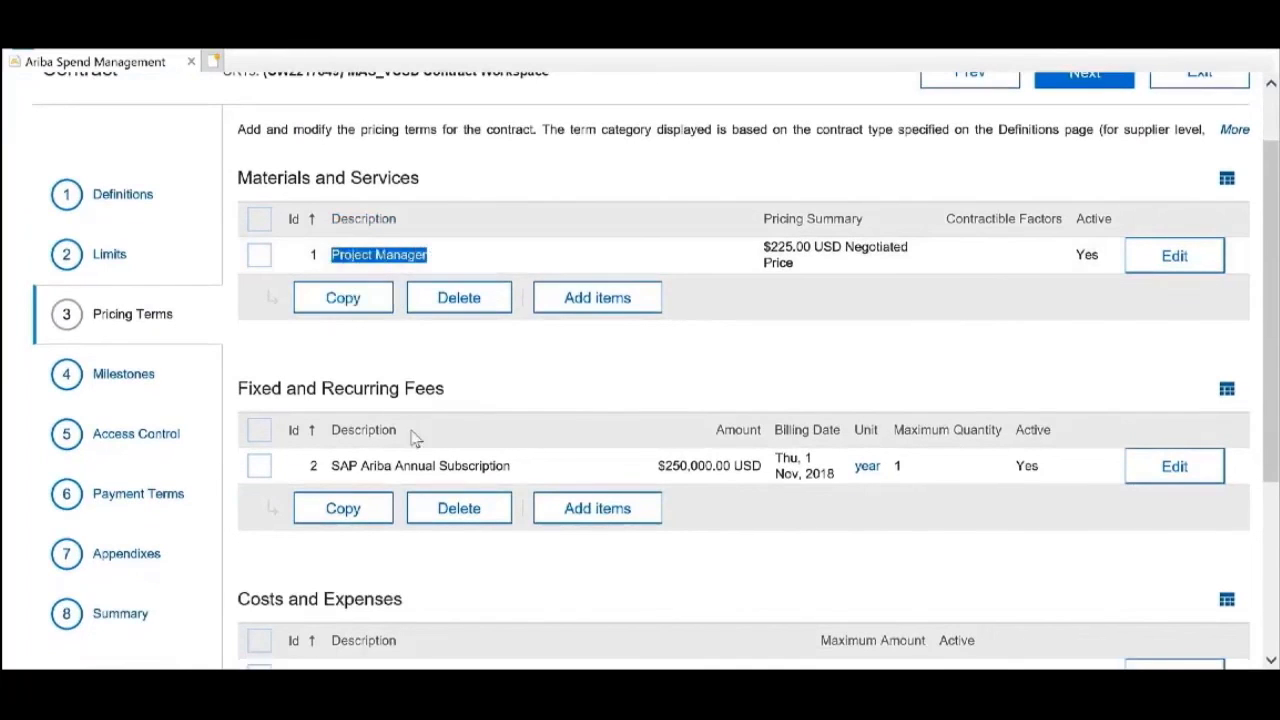
pyautogui.moveTo(538, 468); pyautogui.dragTo(428, 414)
pyautogui.scroll(-2, 441, 473)
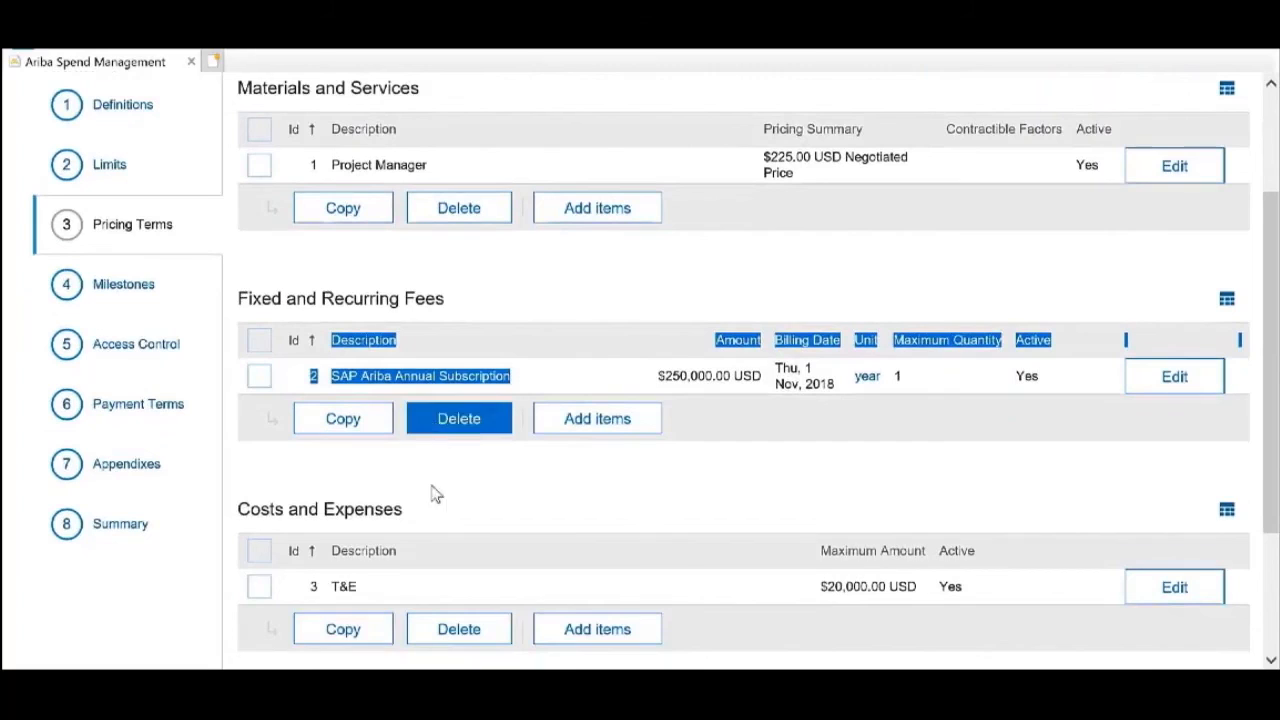
pyautogui.moveTo(362, 587); pyautogui.dragTo(331, 587)
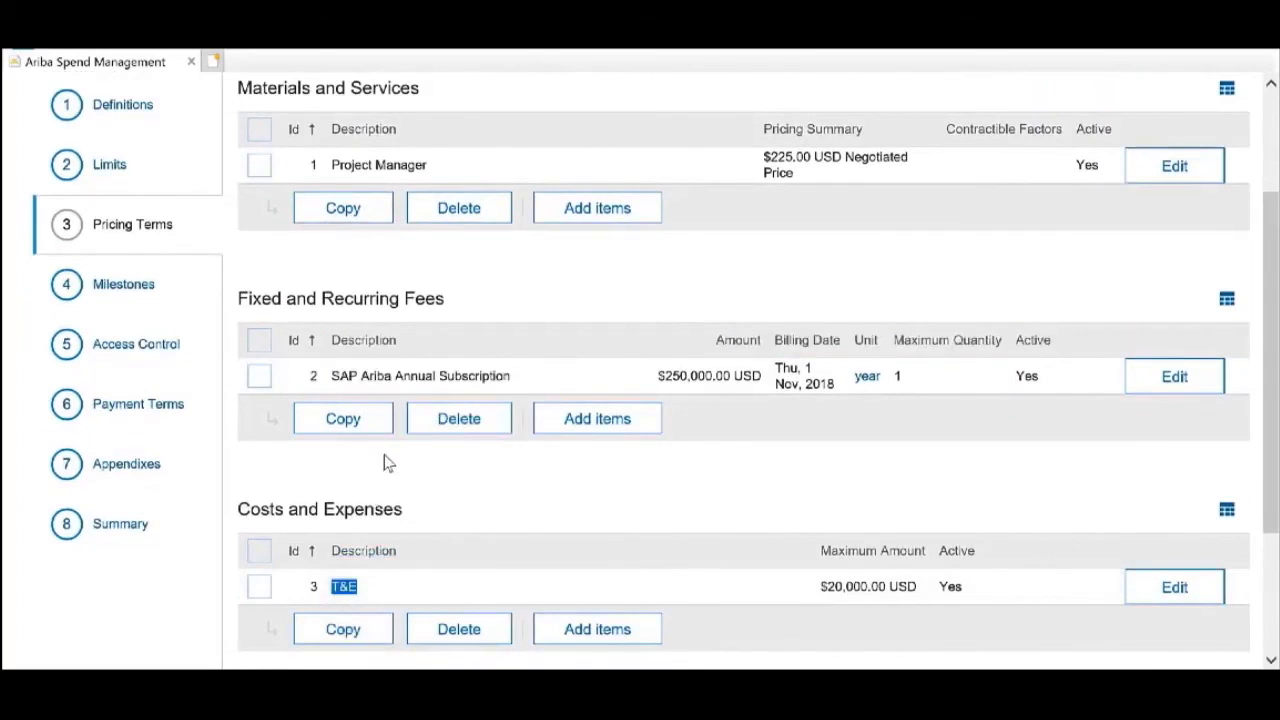
pyautogui.scroll(3, 390, 454)
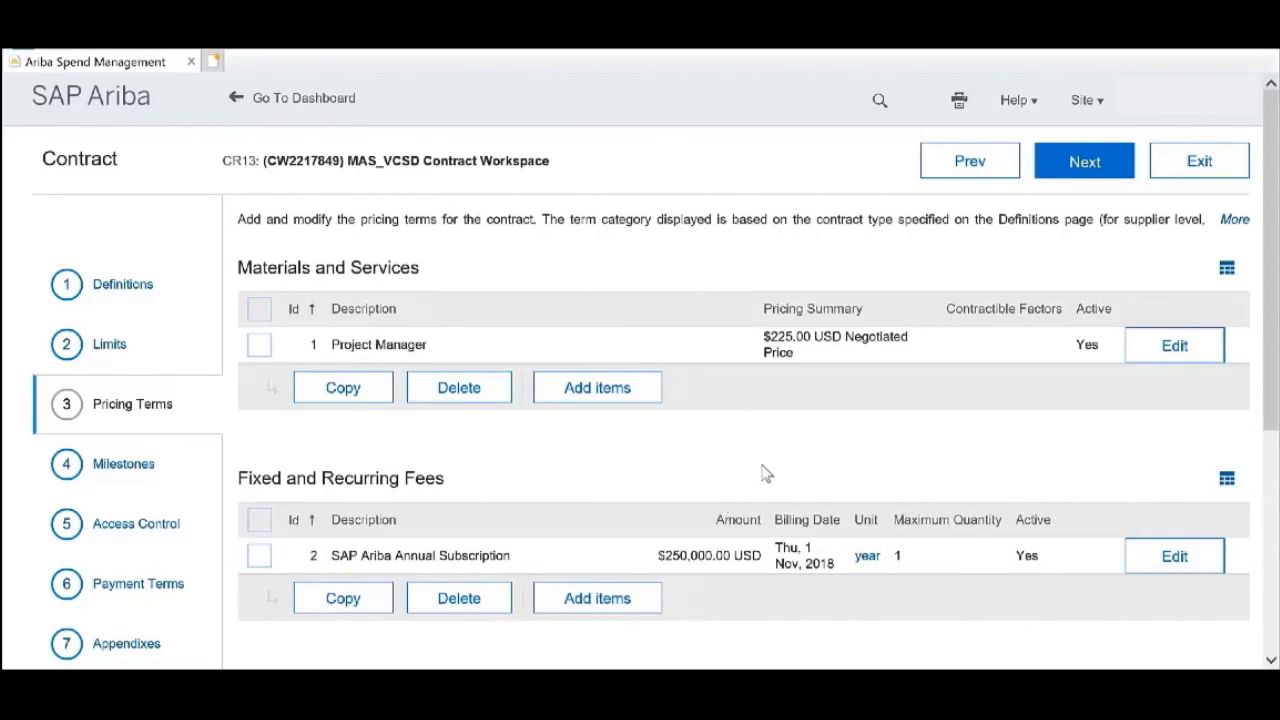
# Step: Try to save the annual subscription fee with an end date of 31 Oct, 2020, and cancel the edit
pyautogui.click(1140, 566)
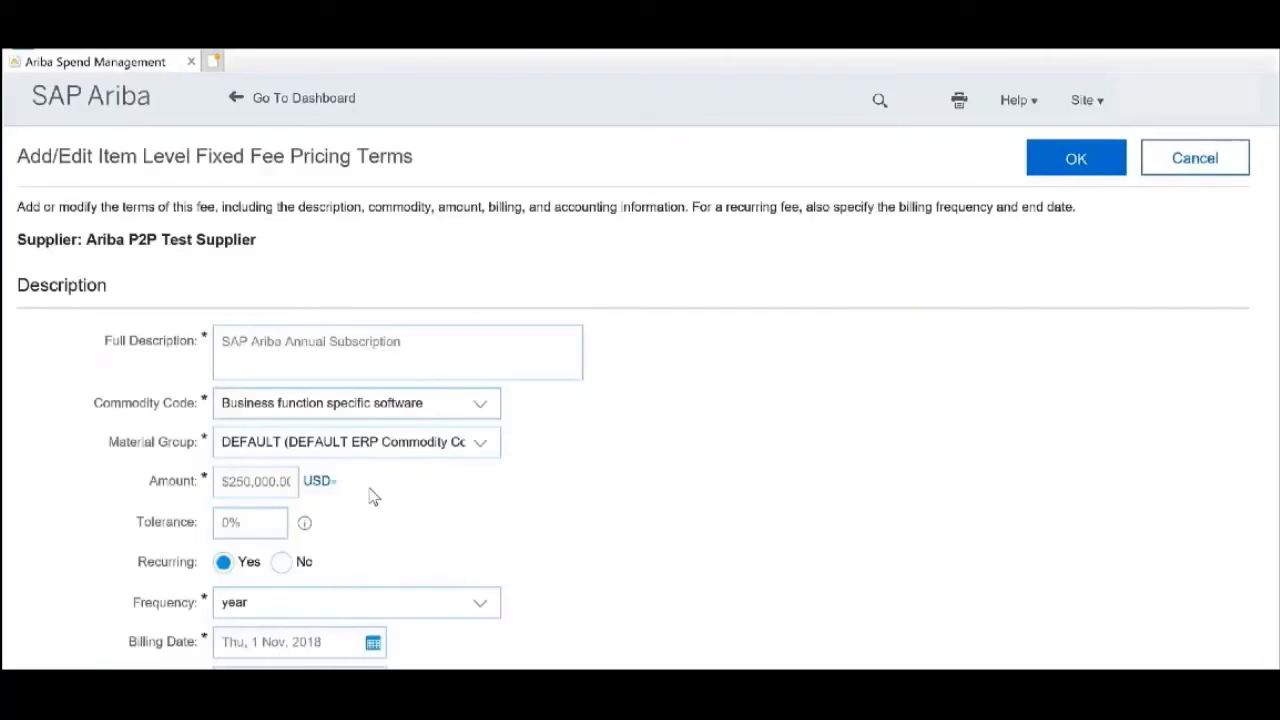
pyautogui.scroll(-1, 372, 497)
pyautogui.click(390, 598)
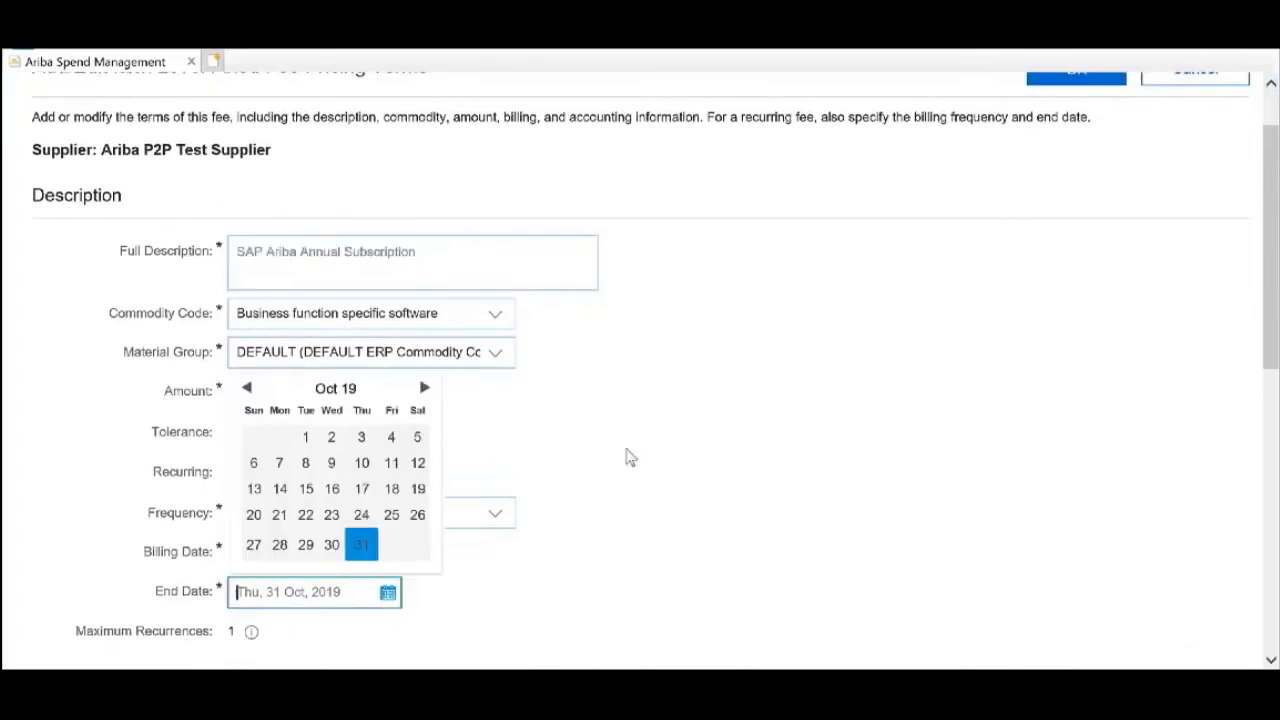
pyautogui.click(424, 390)
pyautogui.click(418, 392)
pyautogui.click(418, 390)
pyautogui.click(418, 390)
pyautogui.click(418, 390)
pyautogui.click(418, 390)
pyautogui.click(418, 390)
pyautogui.click(418, 390)
pyautogui.click(418, 390)
pyautogui.click(418, 390)
pyautogui.click(418, 390)
pyautogui.click(418, 390)
pyautogui.click(410, 540)
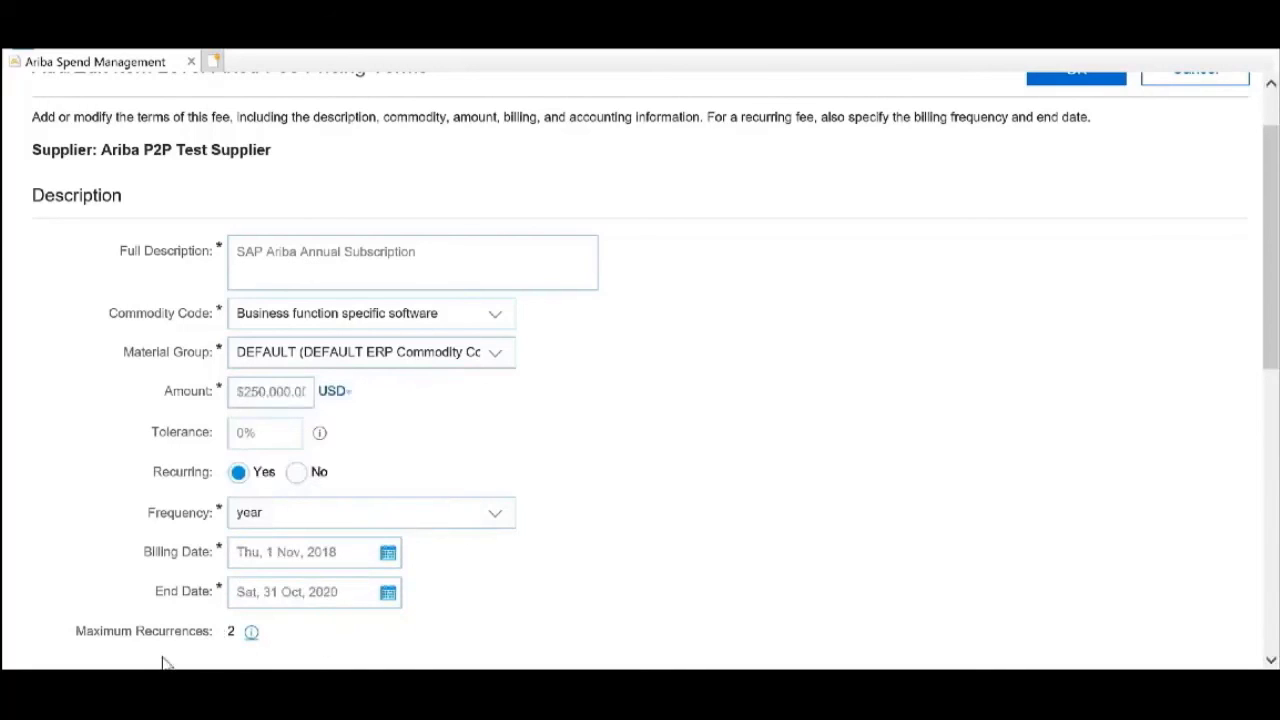
pyautogui.scroll(2, 1130, 215)
pyautogui.click(1090, 160)
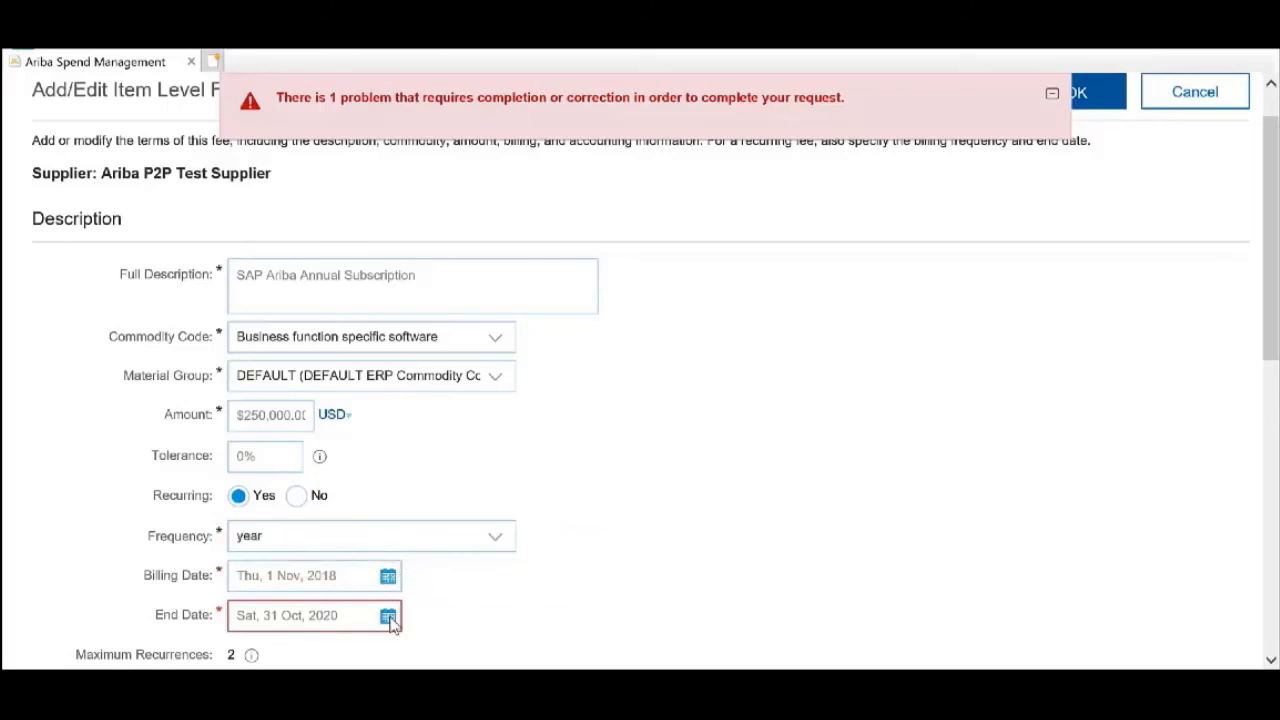
pyautogui.click(1198, 102)
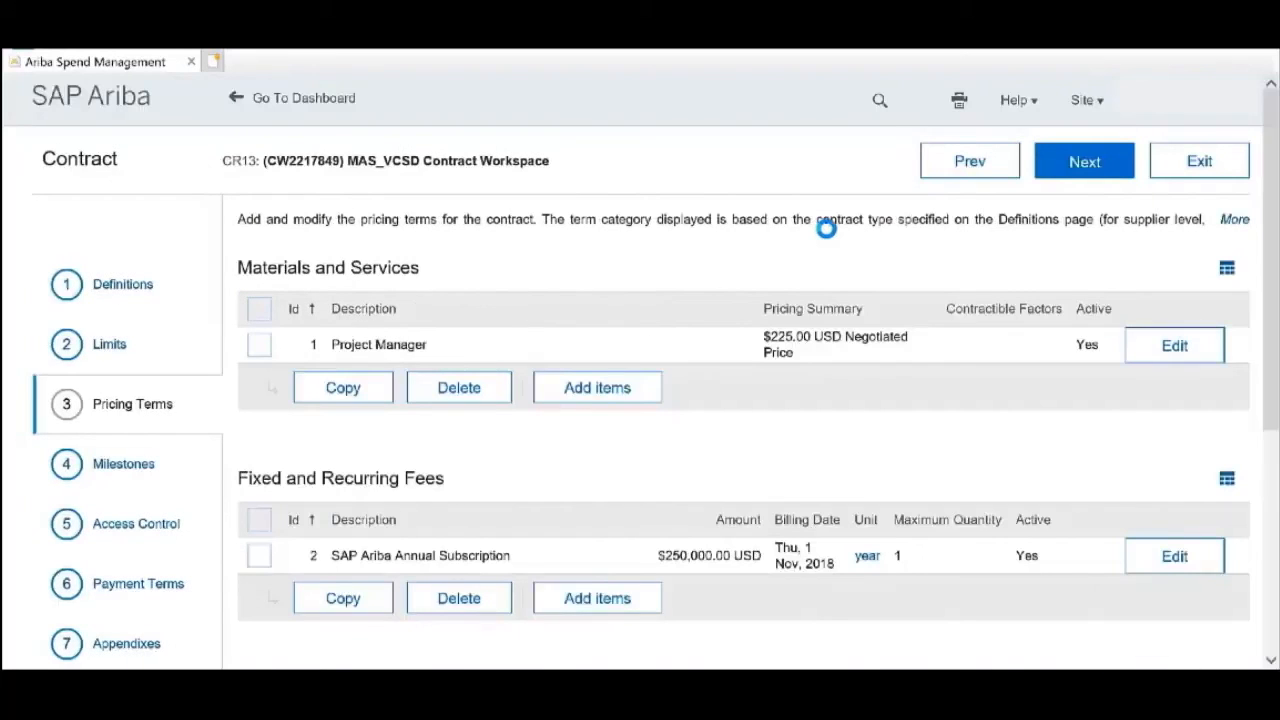
# Step: Exit the contract terms of the MAS_VCSD workspace
pyautogui.click(1192, 164)
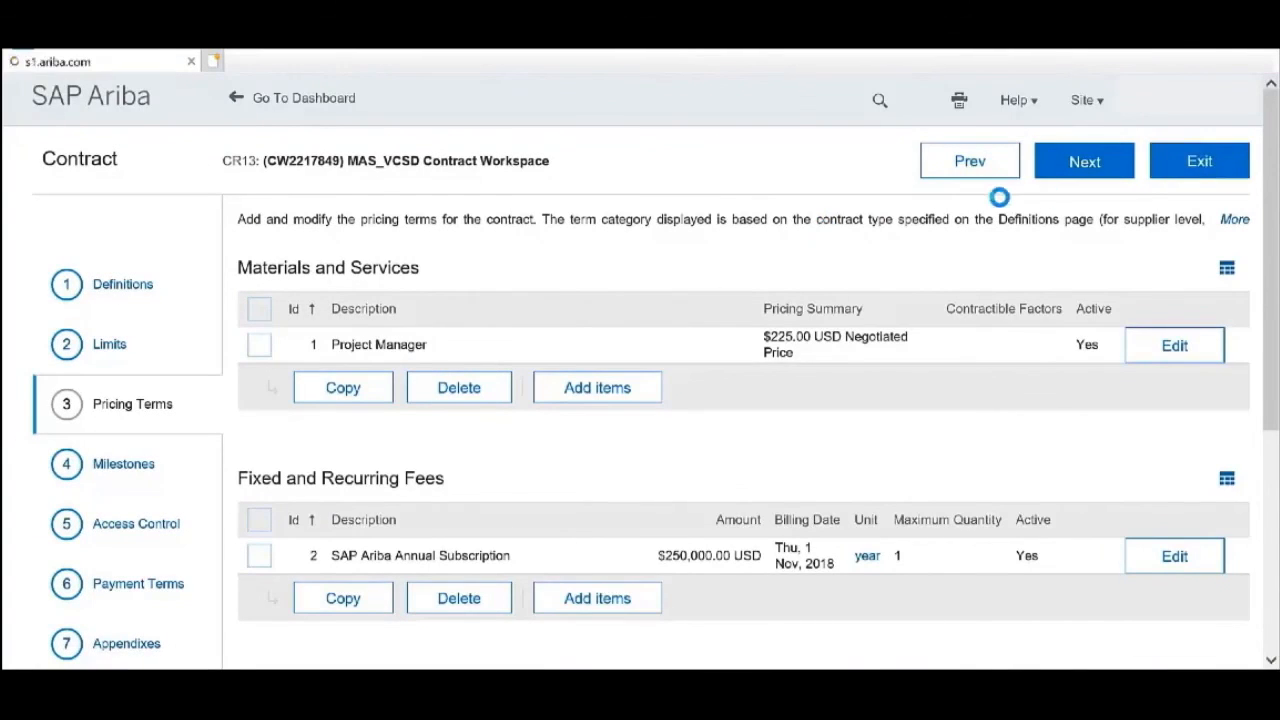